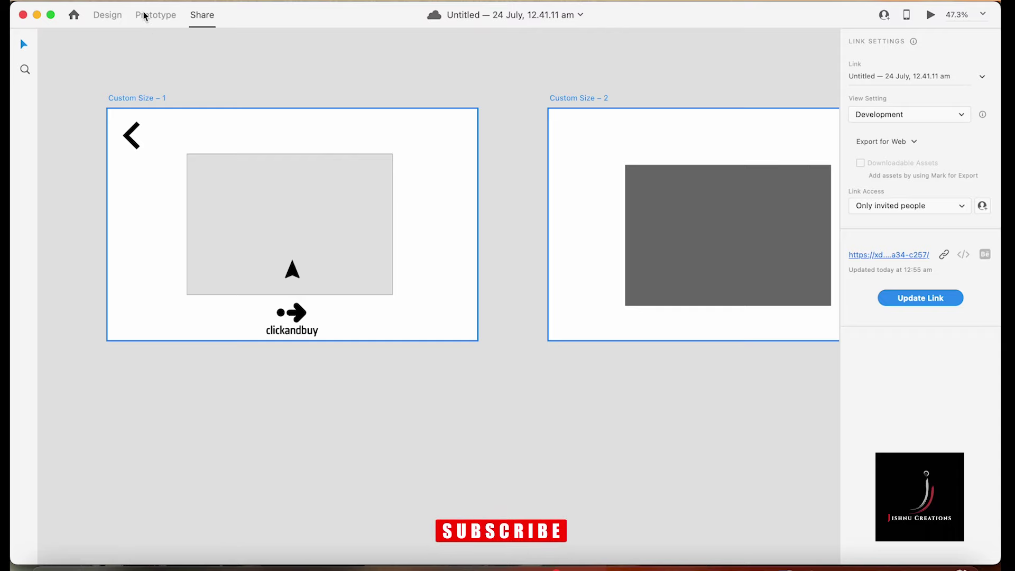
Step: Examine the back arrow, the clickandbuy logo and both artboards in the prototype view
left_click(144, 16)
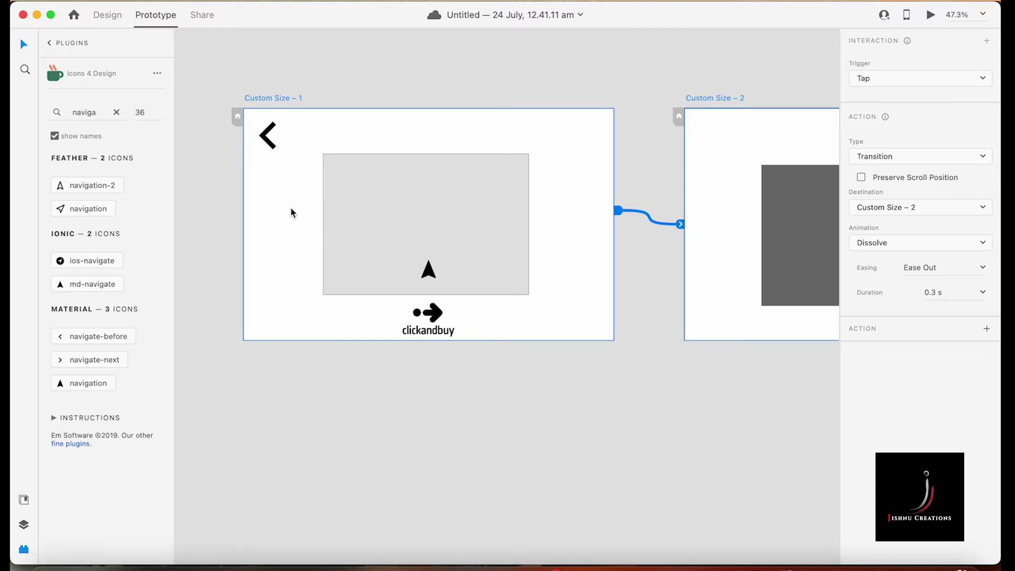
left_click(268, 135)
scroll(266, 142, "up", 3)
scroll(267, 141, "down", 3)
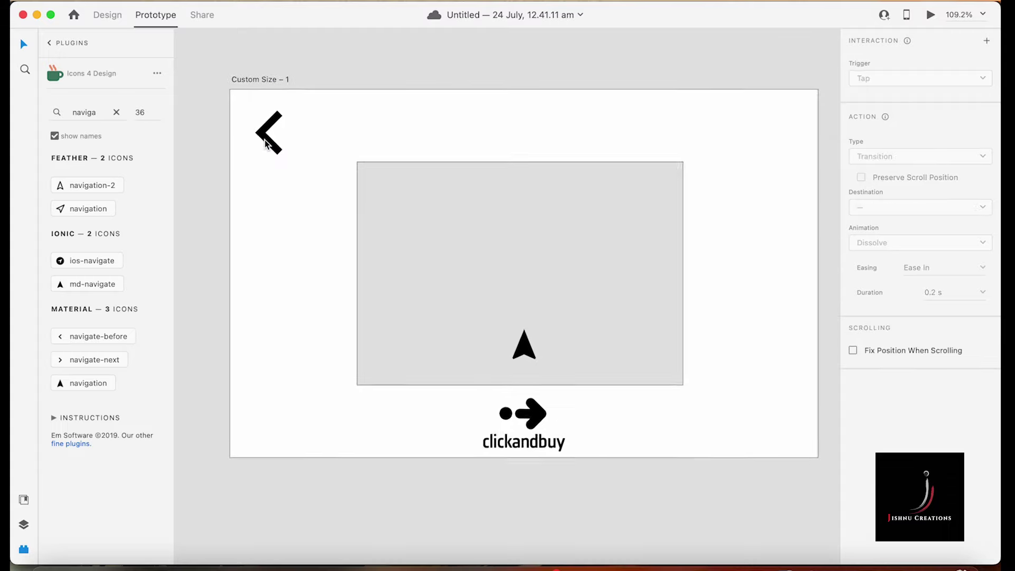
left_click(269, 131)
scroll(489, 258, "down", 3)
scroll(490, 258, "right", 2)
left_click(455, 251)
scroll(452, 253, "down", 3)
left_click(460, 296)
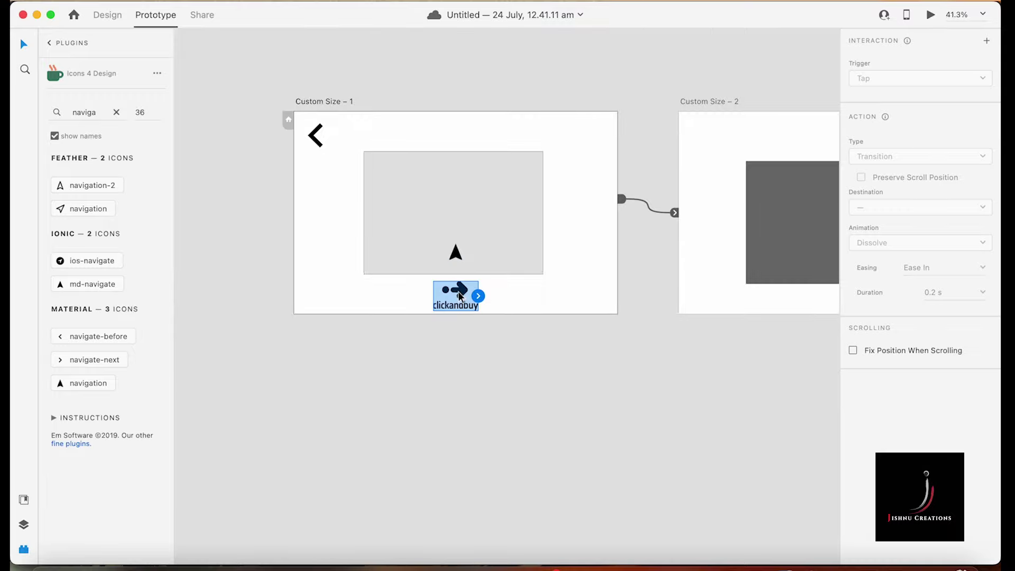
scroll(457, 293, "right", 2)
scroll(457, 294, "up", 1)
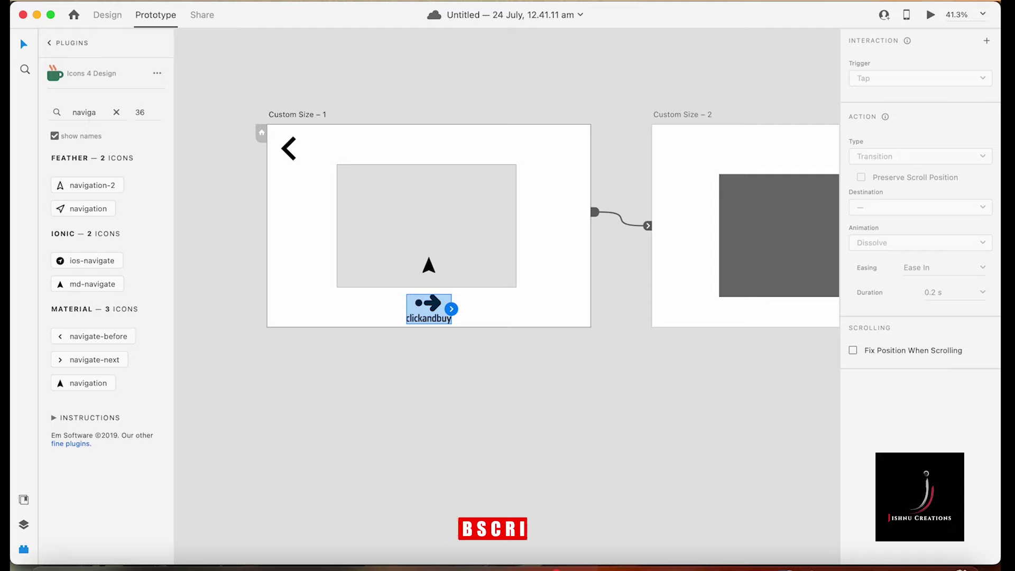
scroll(291, 153, "right", 2)
scroll(290, 153, "down", 1)
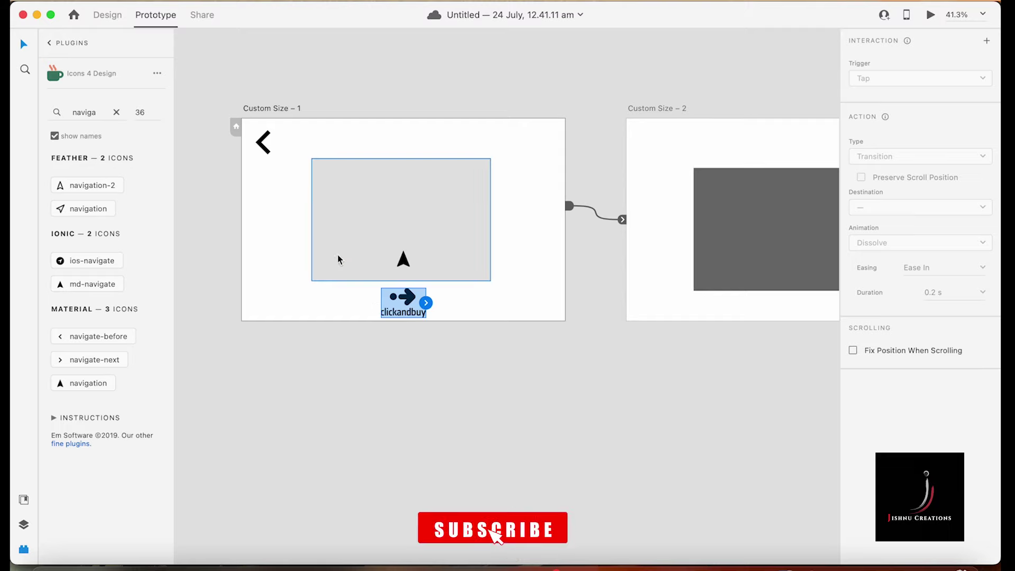
left_click(261, 150)
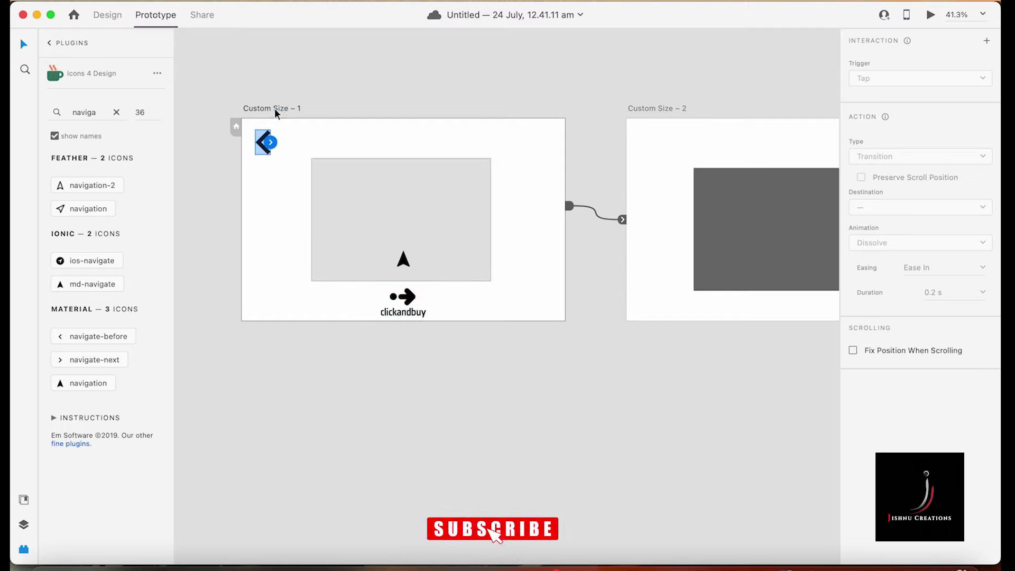
left_click(287, 109)
left_click(667, 106)
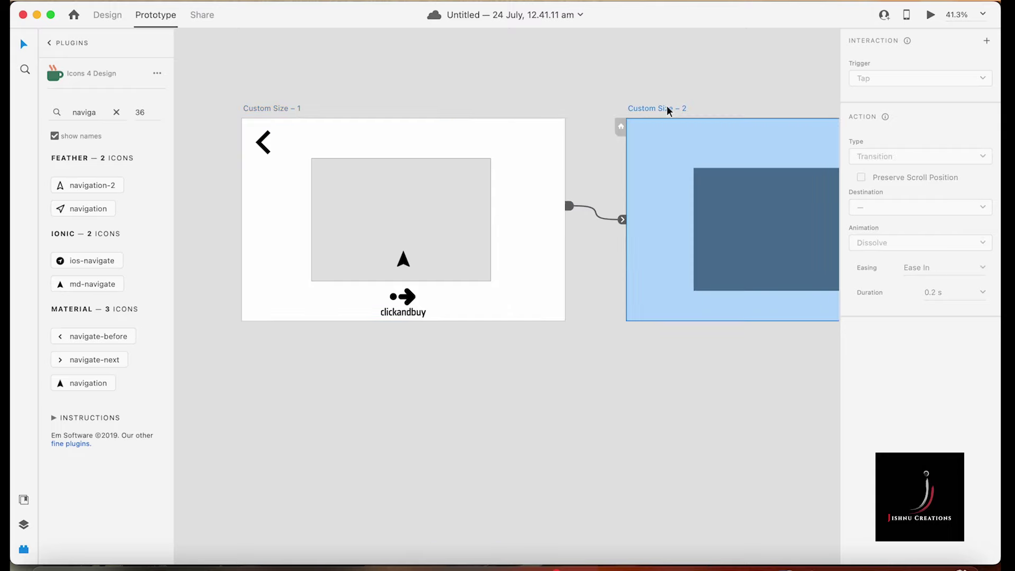
scroll(667, 109, "right", 1)
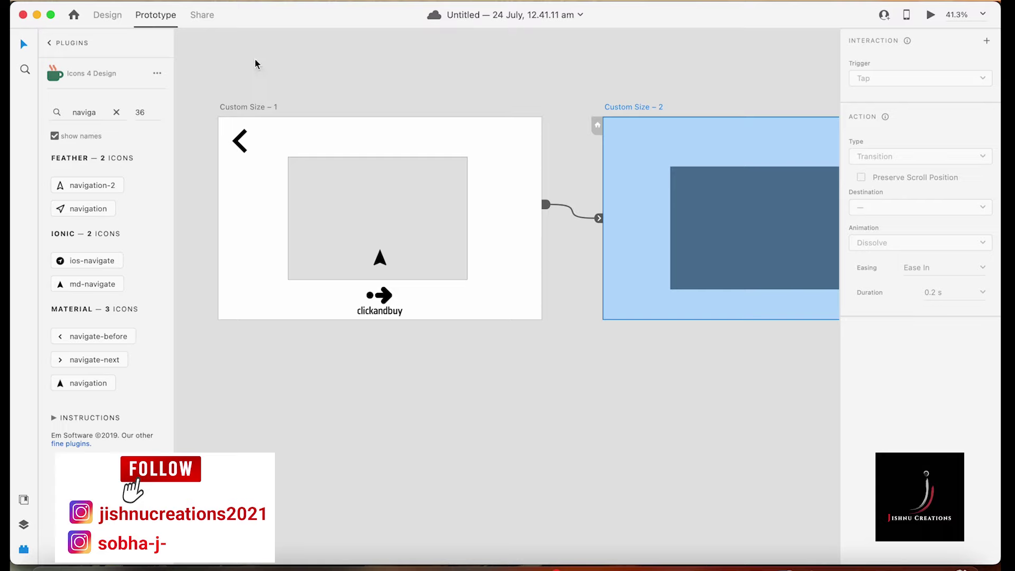
Step: Choose Development as the view setting for the document's share link
left_click(196, 16)
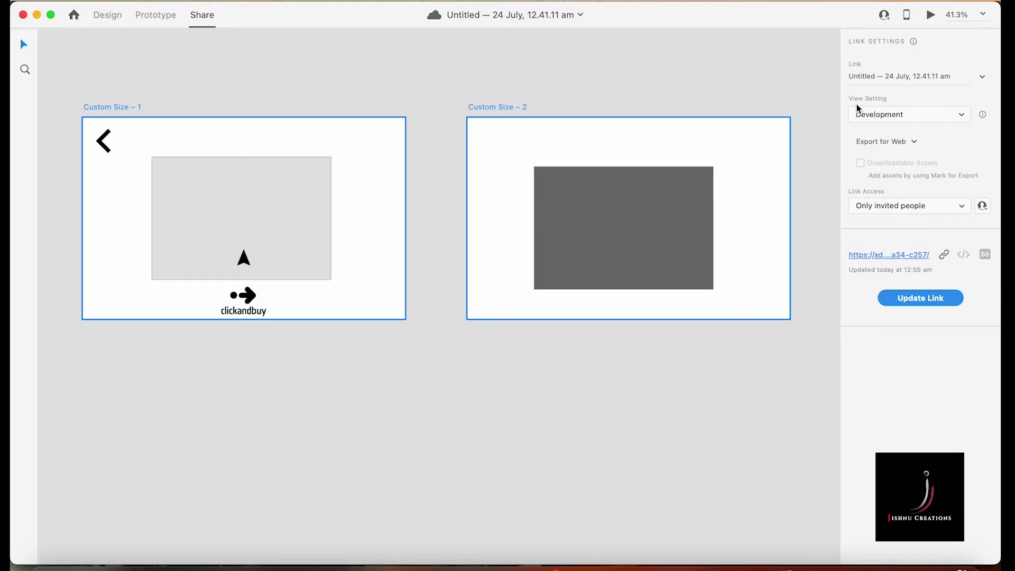
left_click(871, 114)
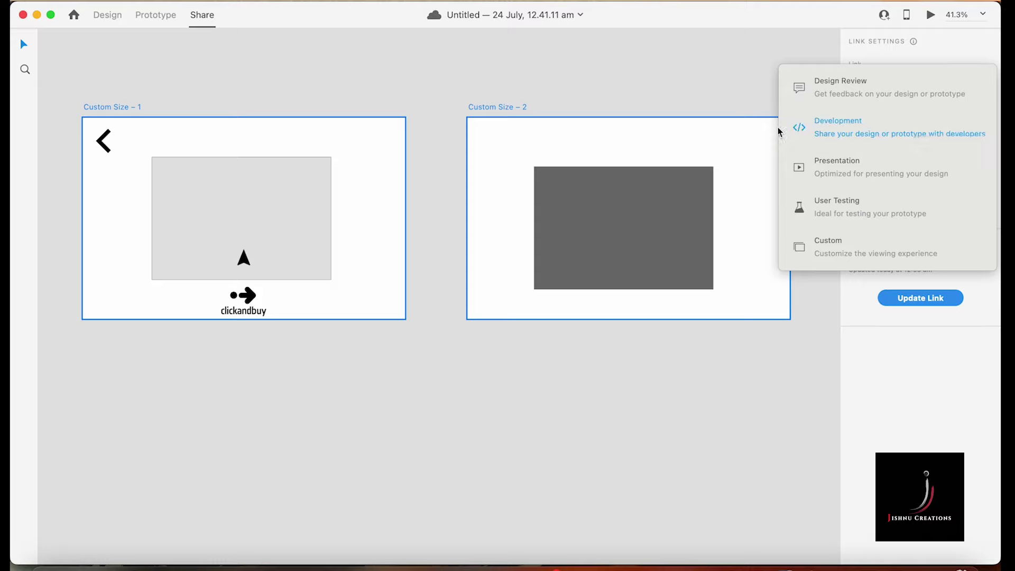
left_click(814, 141)
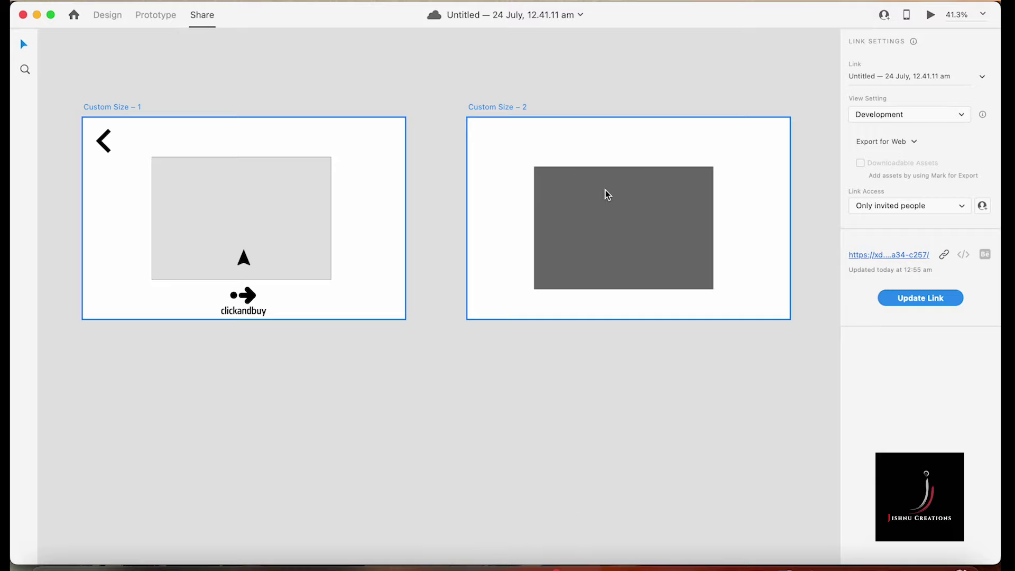
Step: Mark the back-arrow icon on the Custom Size – 1 artboard for export in the design view
left_click(107, 19)
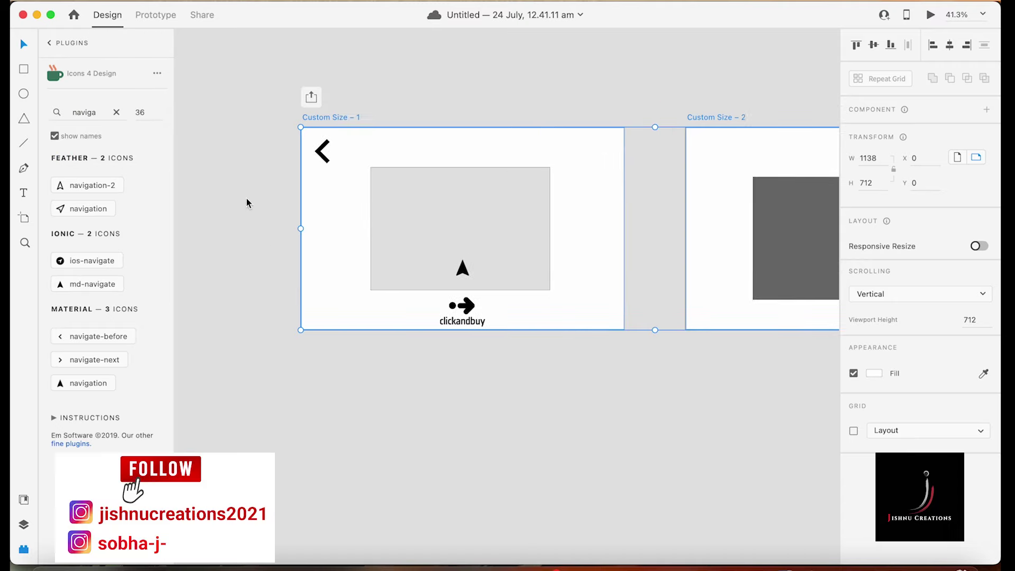
scroll(246, 198, "right", 3)
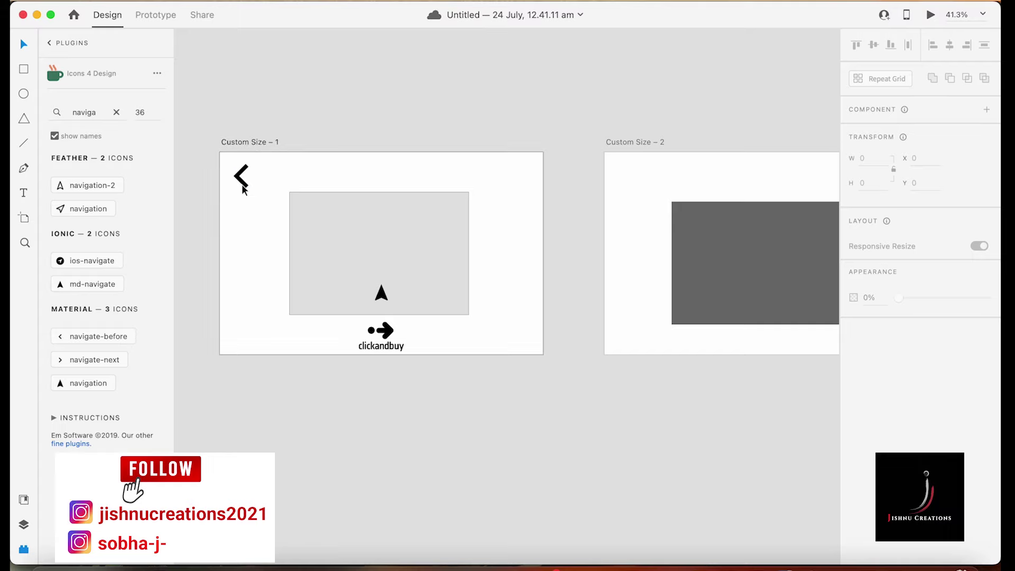
left_click(240, 182)
left_click(381, 292)
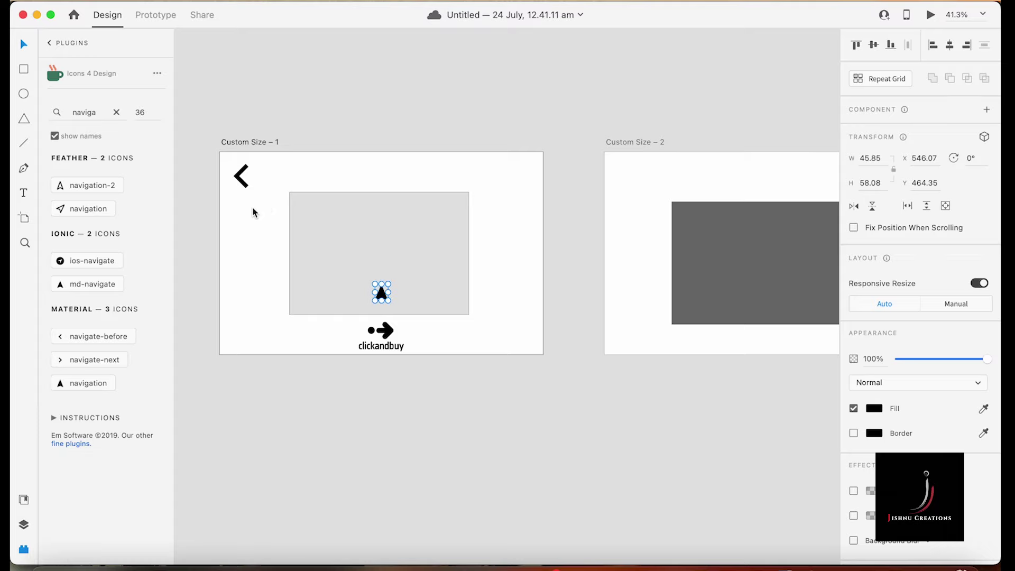
left_click(243, 186)
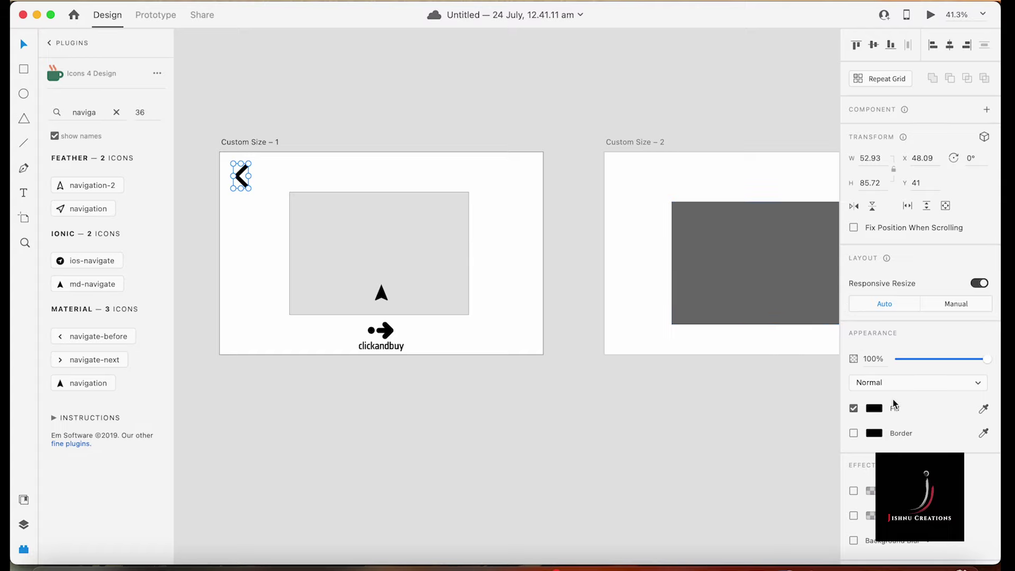
scroll(894, 404, "down", 2)
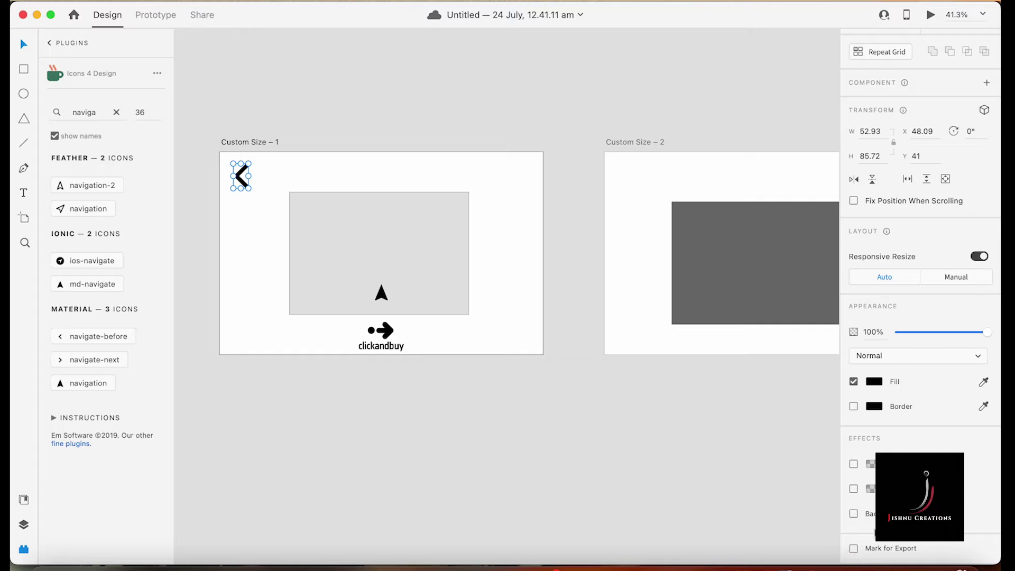
left_click(853, 549)
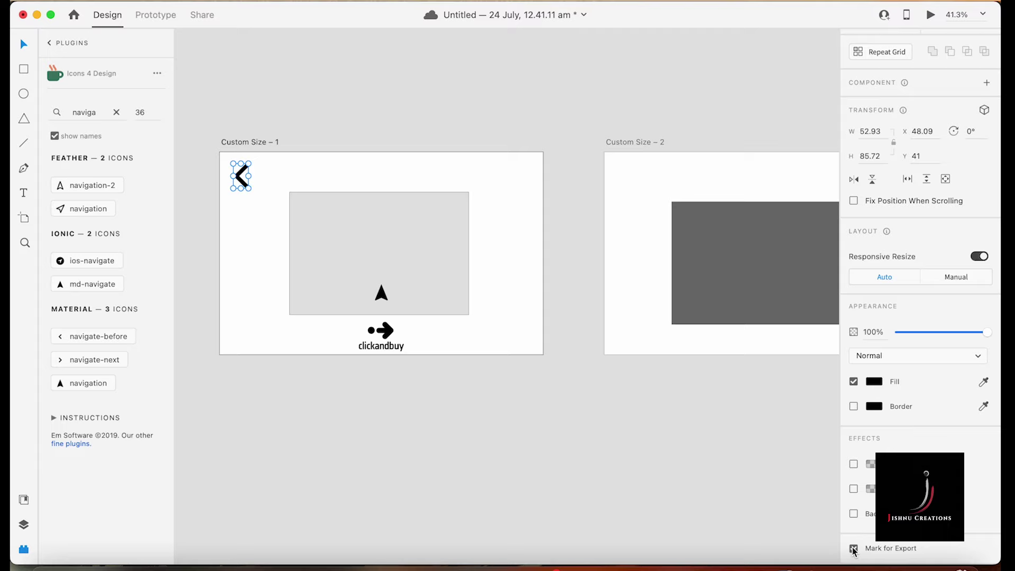
Step: Mark the navigation arrow and the clickandbuy logo on the Custom Size – 1 artboard for export
left_click(380, 292)
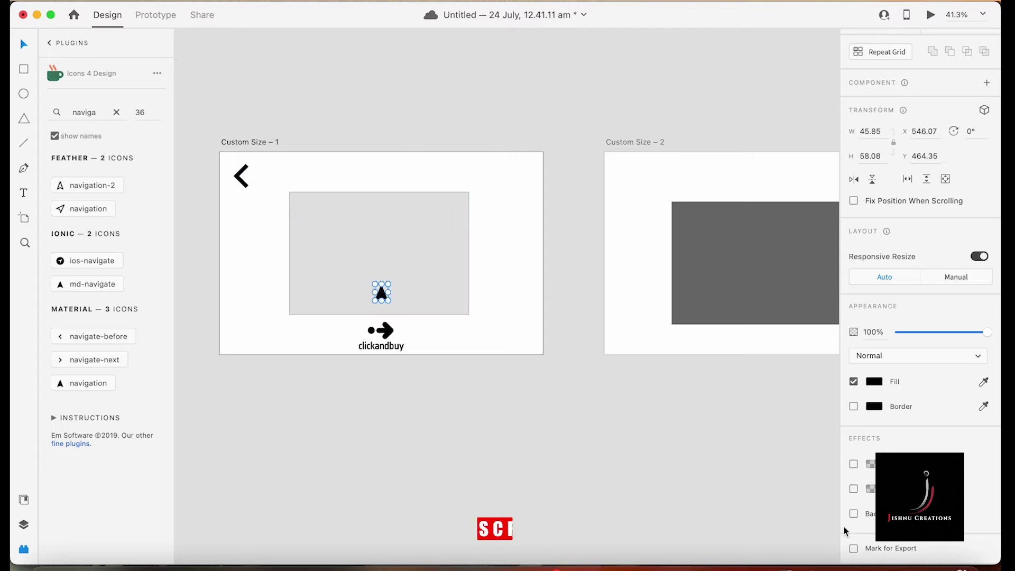
left_click(854, 549)
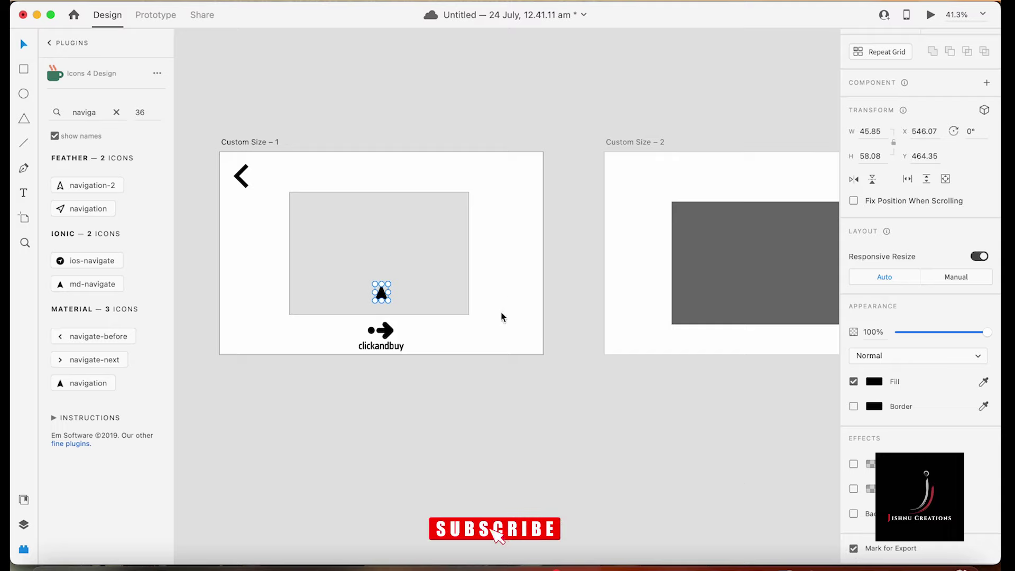
left_click(358, 344)
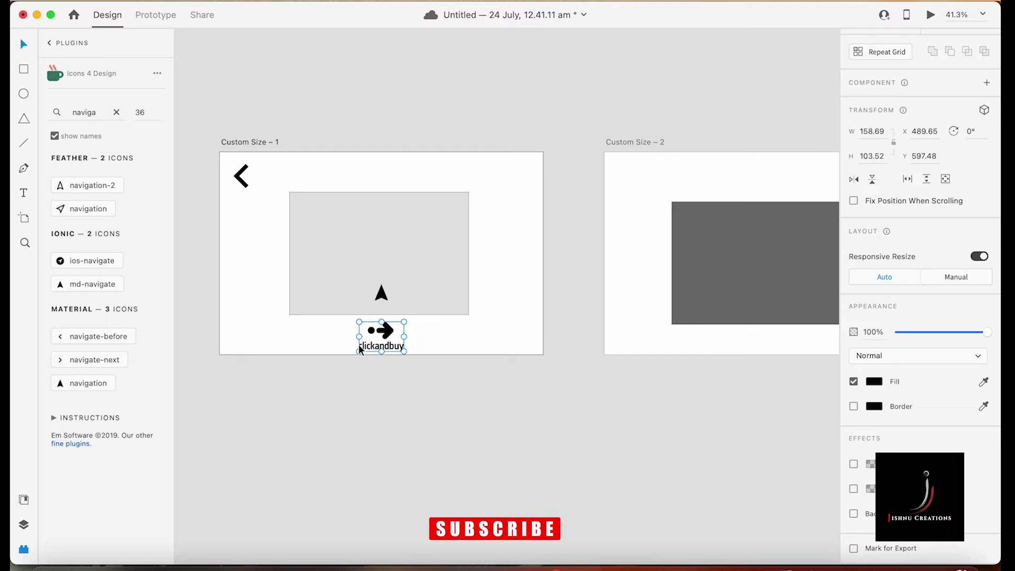
left_click(853, 549)
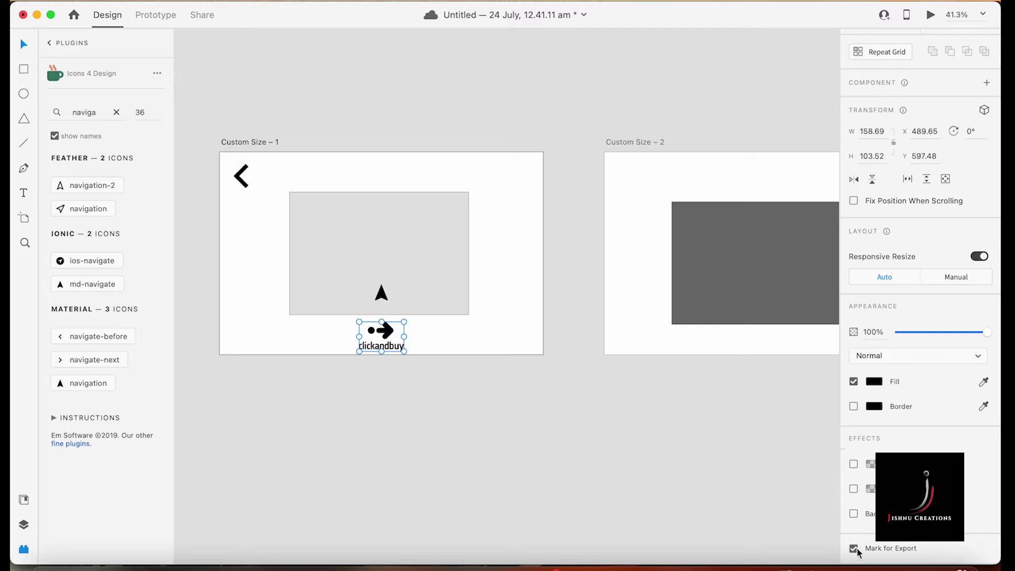
mouse_move(907, 555)
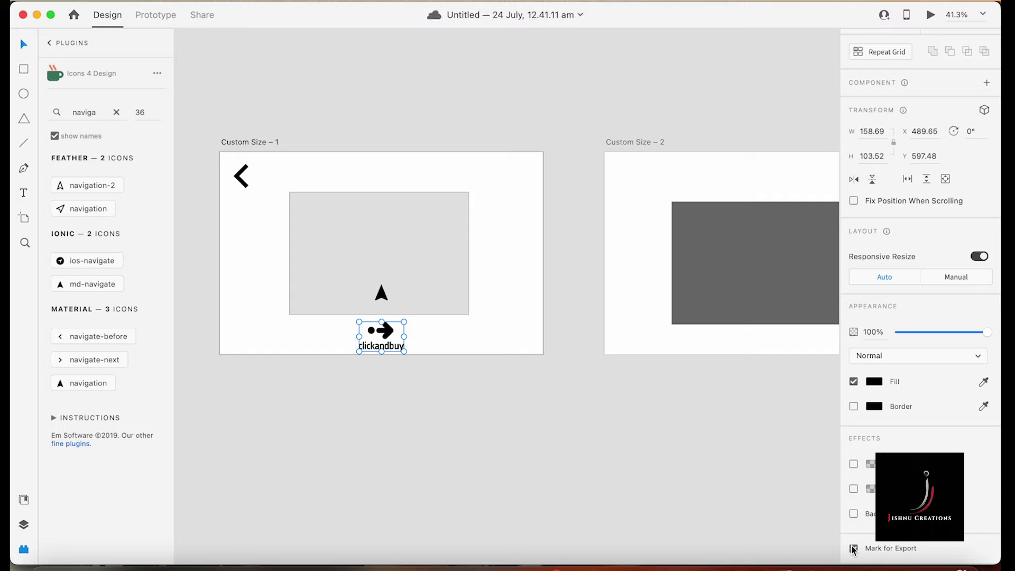
left_click(309, 61)
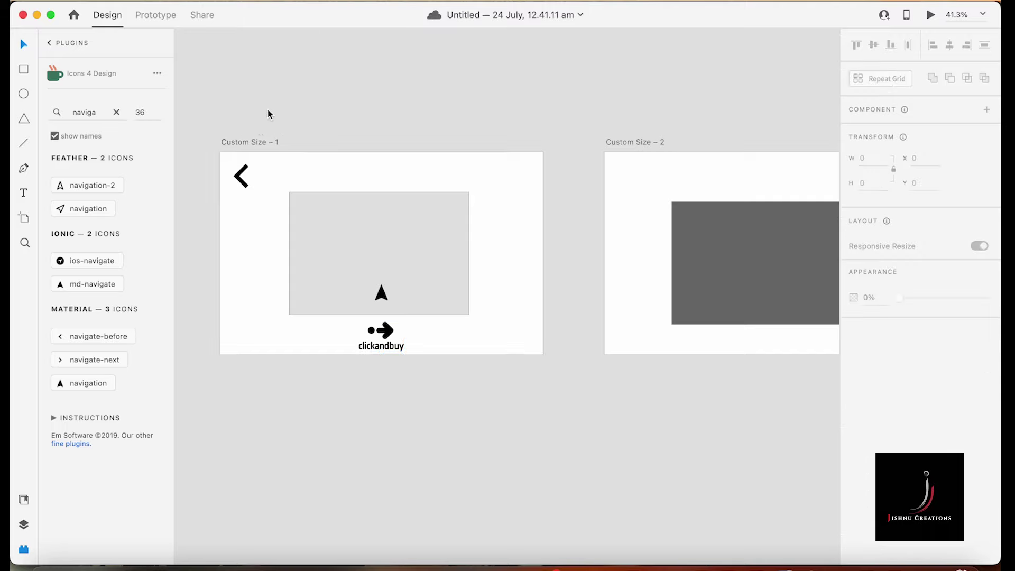
Step: Enable downloadable assets in the share link settings
left_click(250, 140)
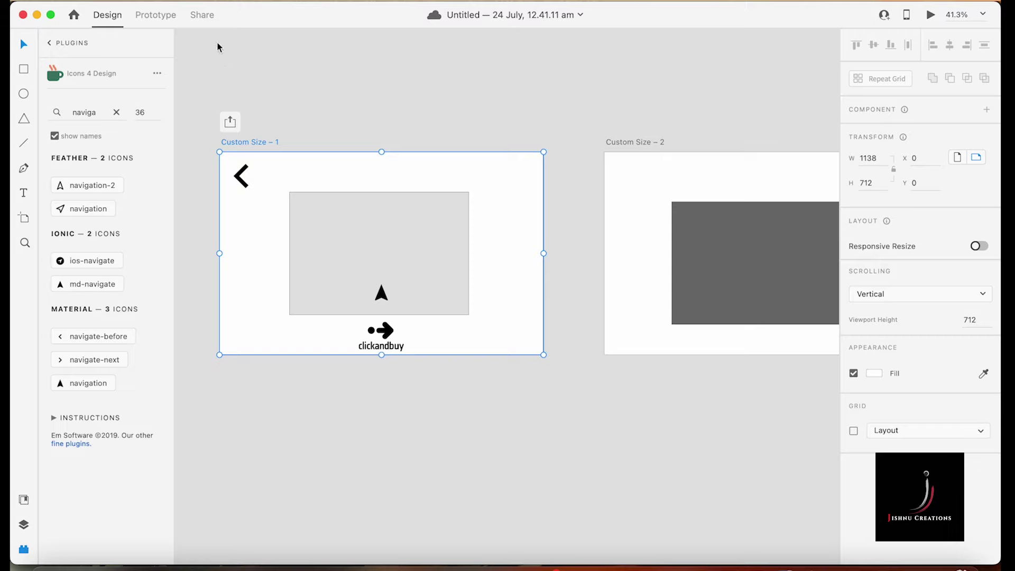
left_click(203, 15)
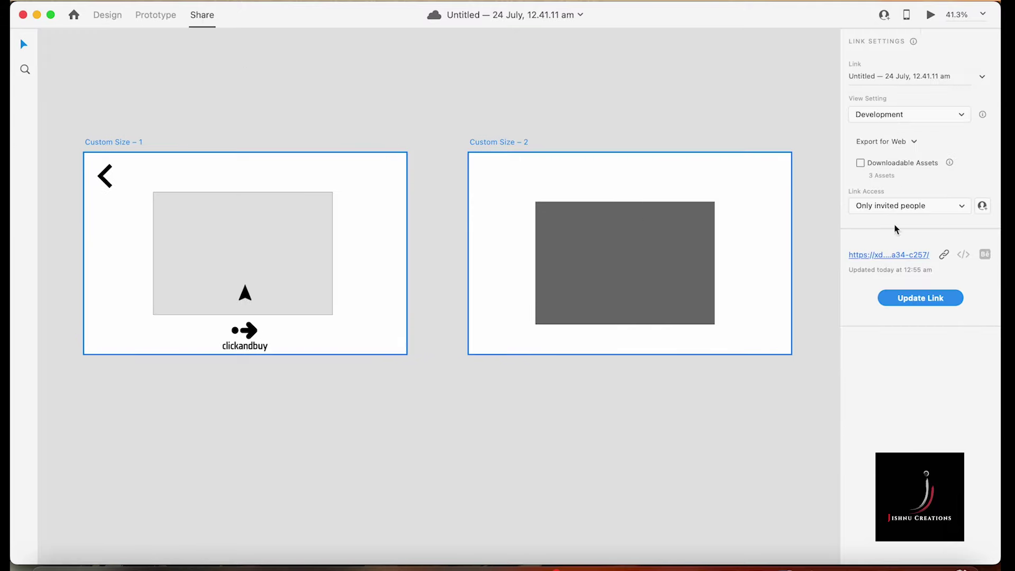
left_click(860, 162)
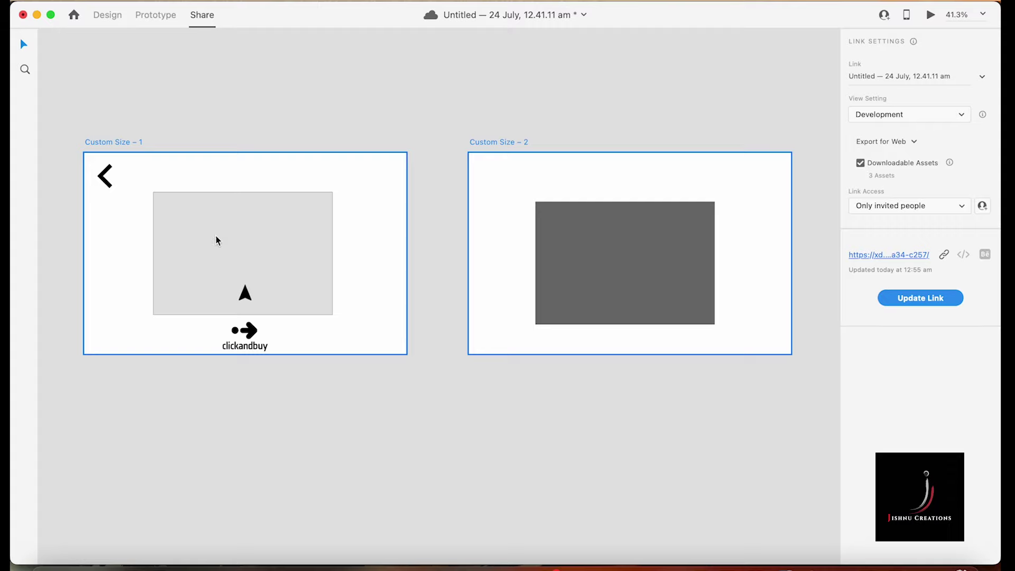
Step: Change the fill of the large rectangle on the Custom Size – 1 artboard to dark blue #115681
left_click(106, 15)
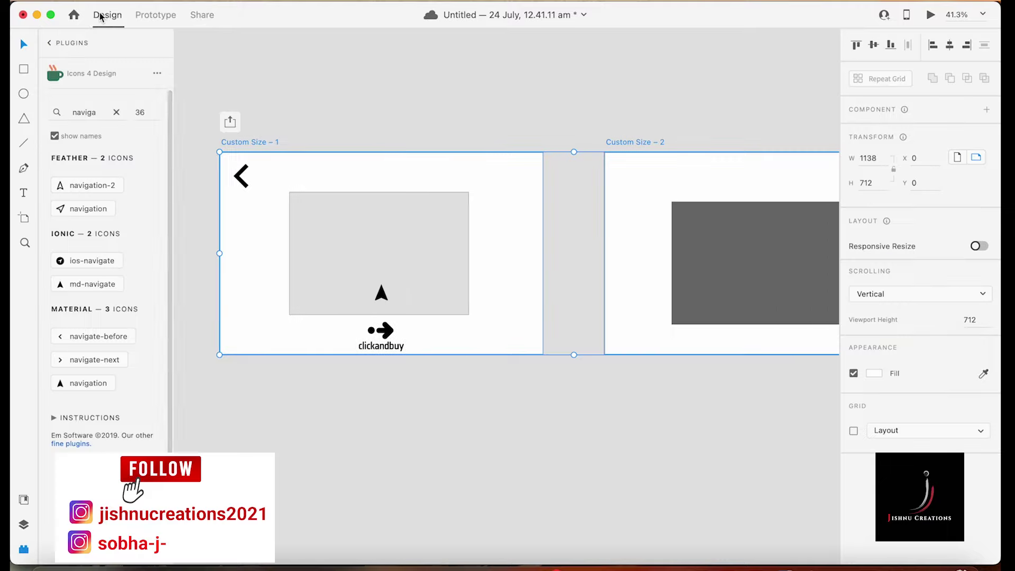
left_click(455, 380)
left_click(412, 258)
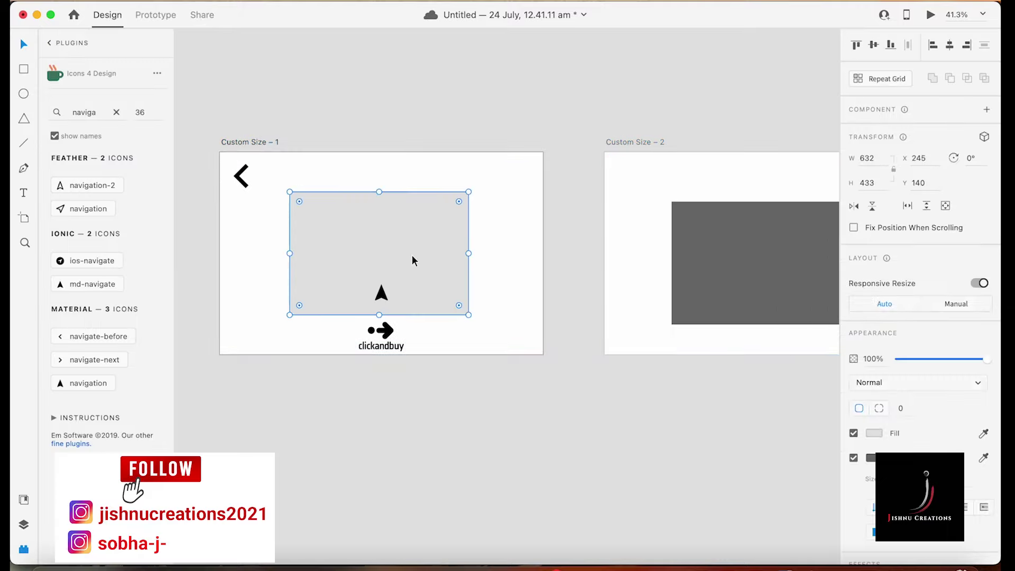
left_click(878, 431)
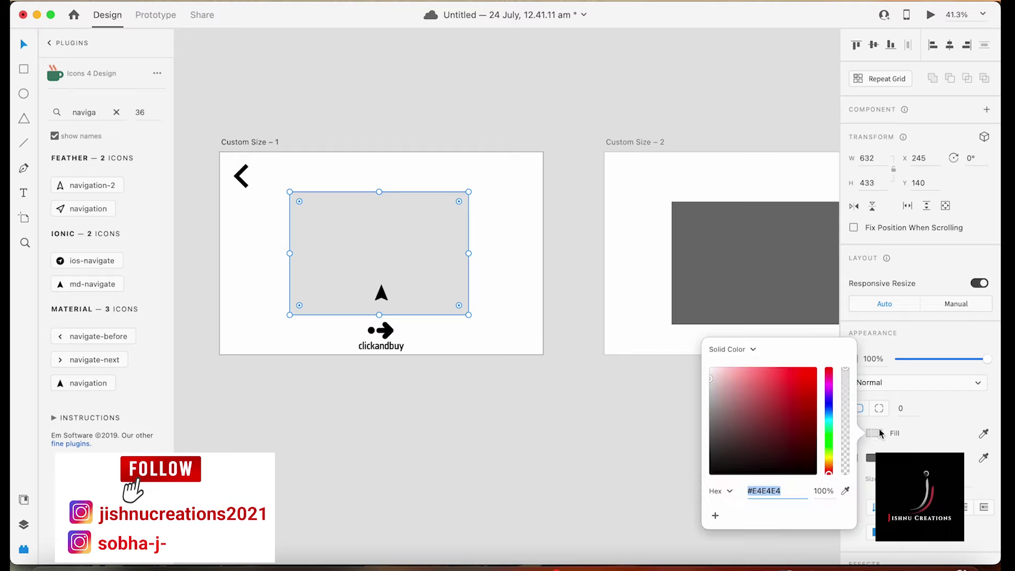
left_click(827, 414)
left_click(803, 420)
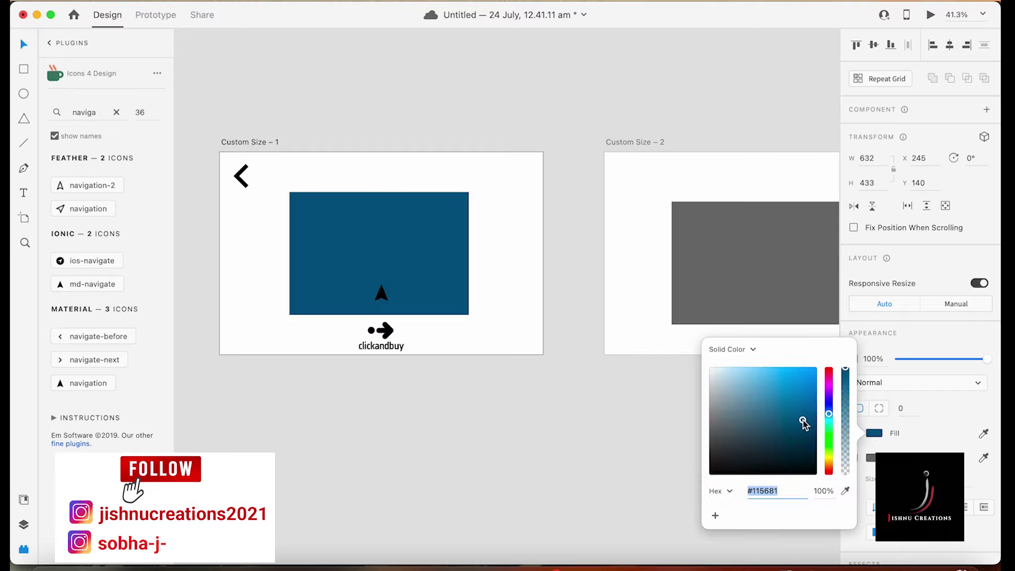
Step: Change the fill of the navigation arrow inside the blue rectangle to white
left_click(380, 293)
left_click(873, 408)
left_click_drag(740, 364, 664, 333)
left_click(514, 347)
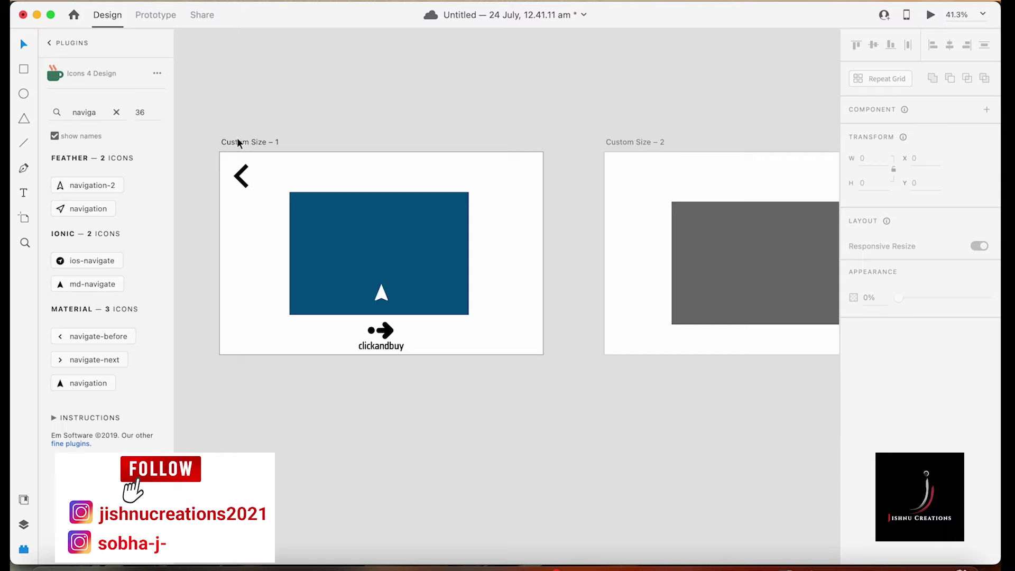
Step: Save the document from the sharing view and return to the design view
left_click(202, 14)
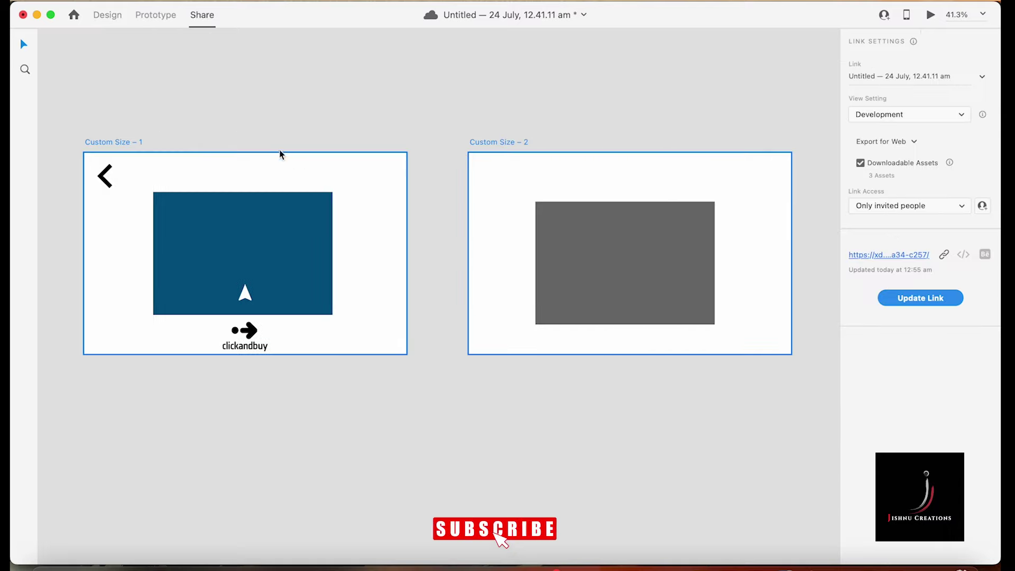
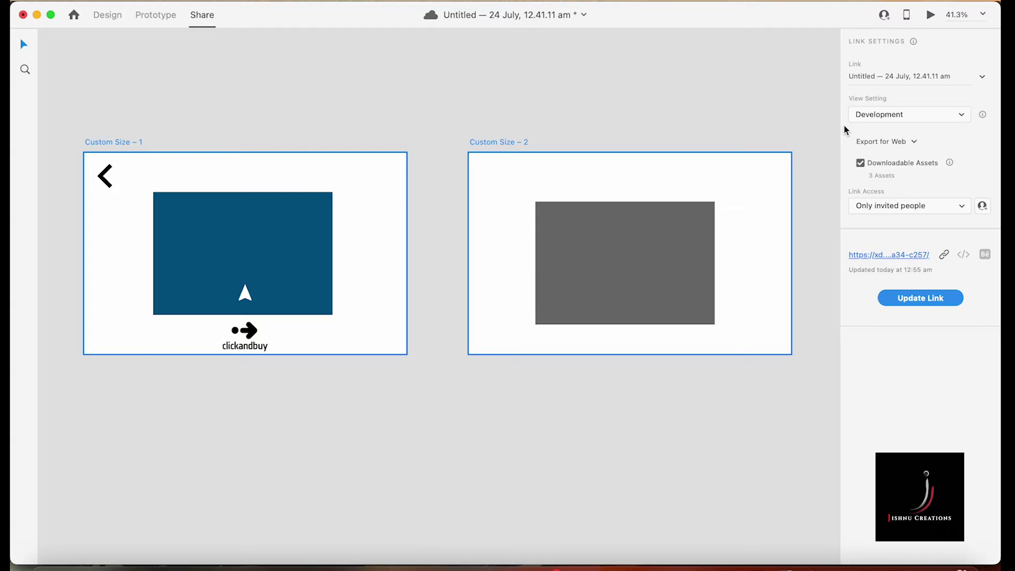
key("super+s")
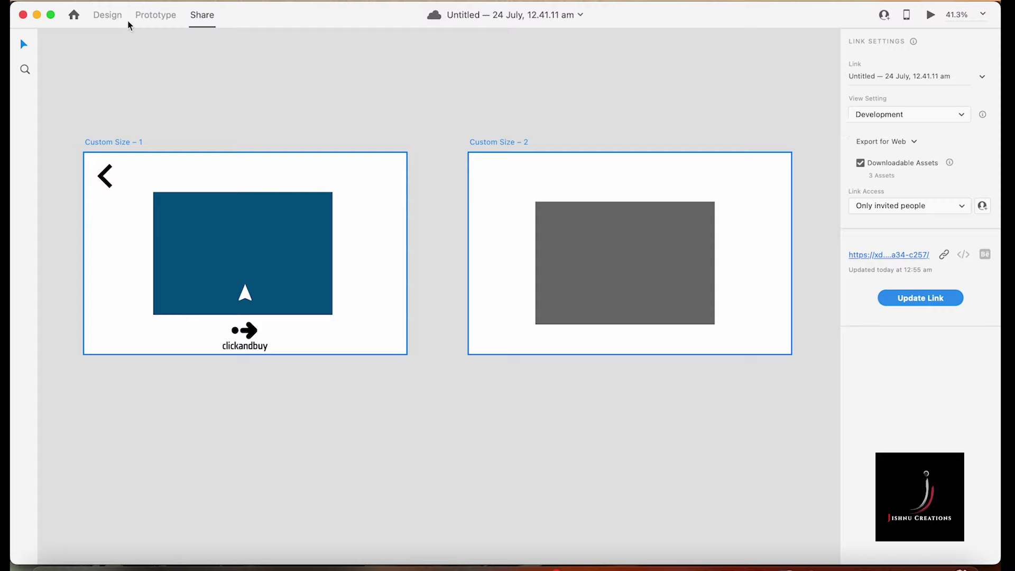
left_click(111, 18)
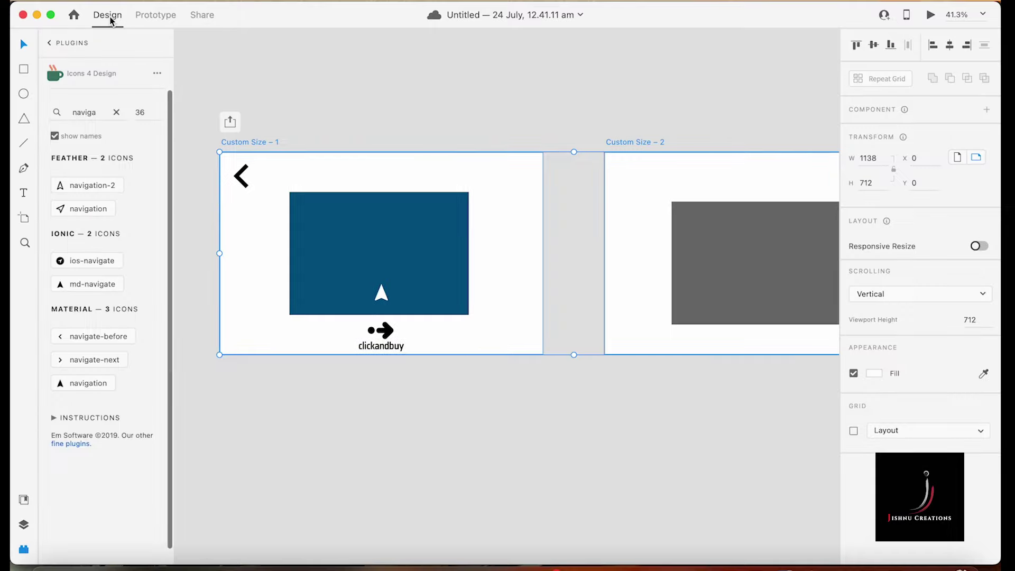
Step: Choose Development as the view setting of the share link
left_click(201, 18)
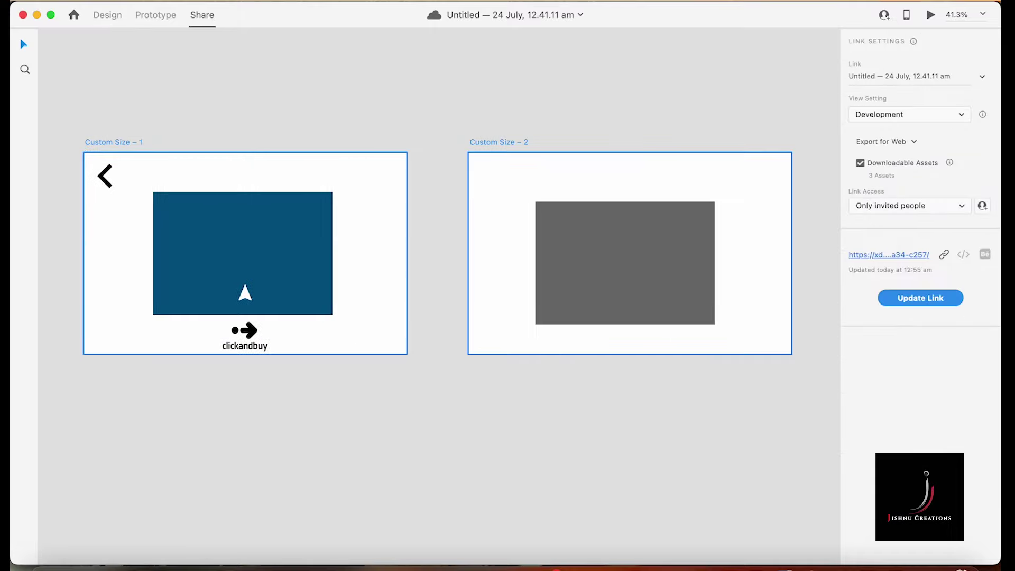
left_click(869, 118)
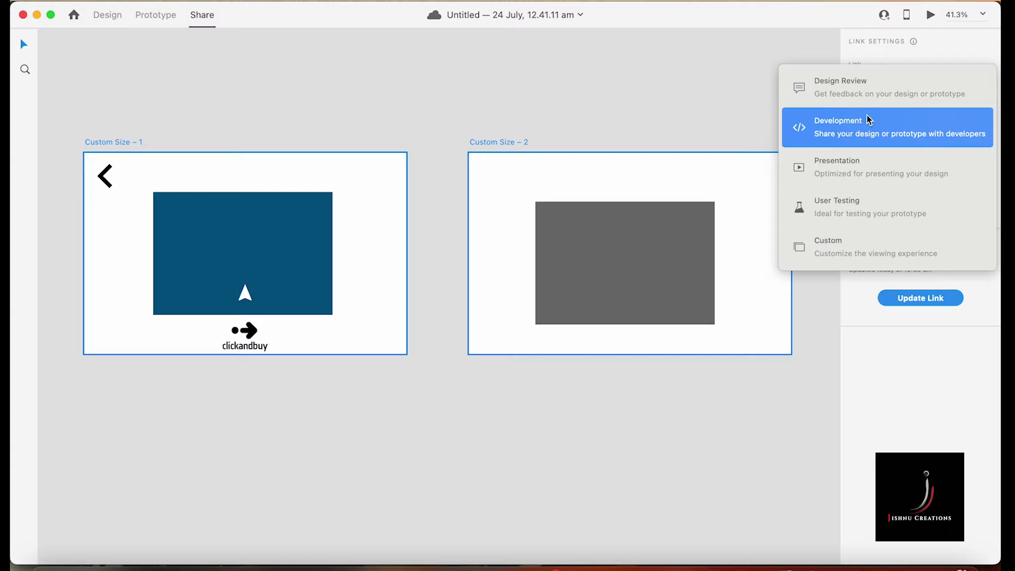
left_click(830, 132)
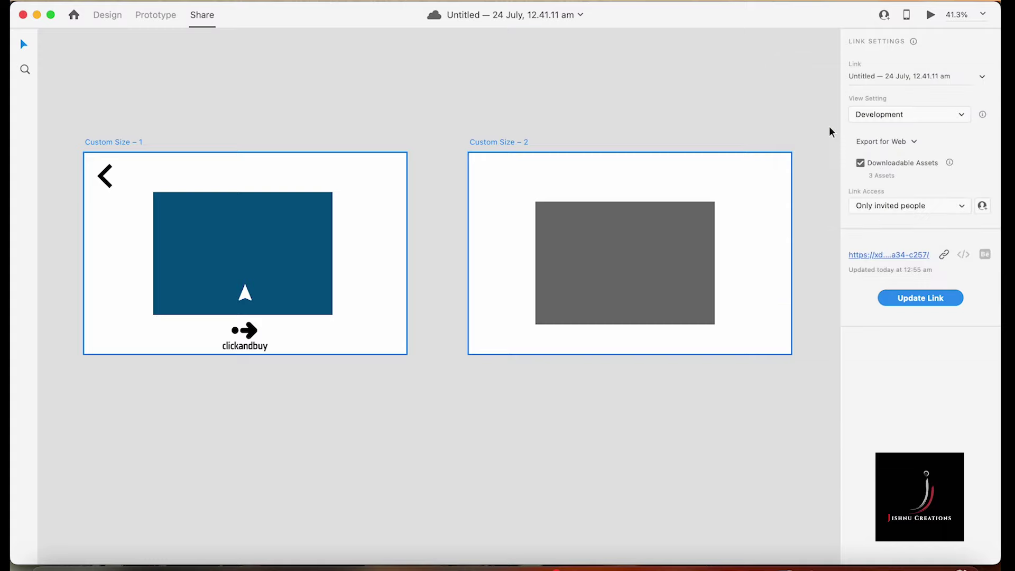
Step: Check the Mark for Export setting of the back arrow icon on the Custom Size – 1 artboard
left_click(115, 16)
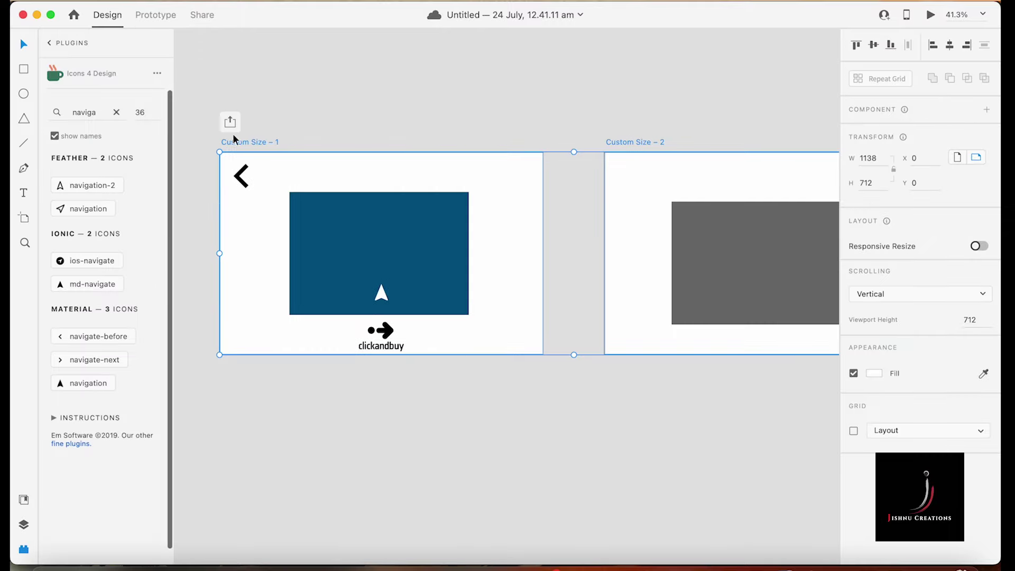
left_click(242, 184)
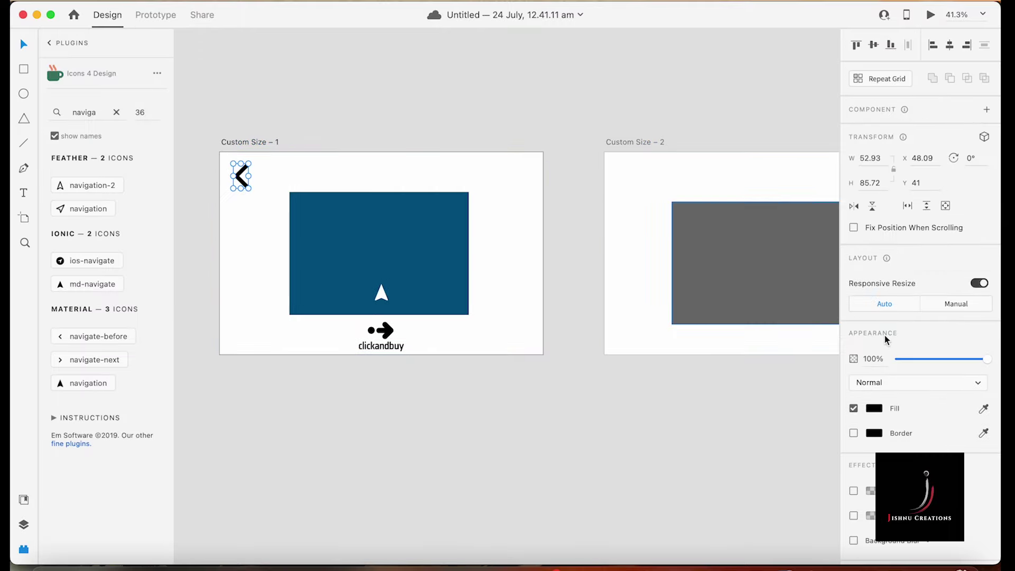
scroll(887, 339, "down", 2)
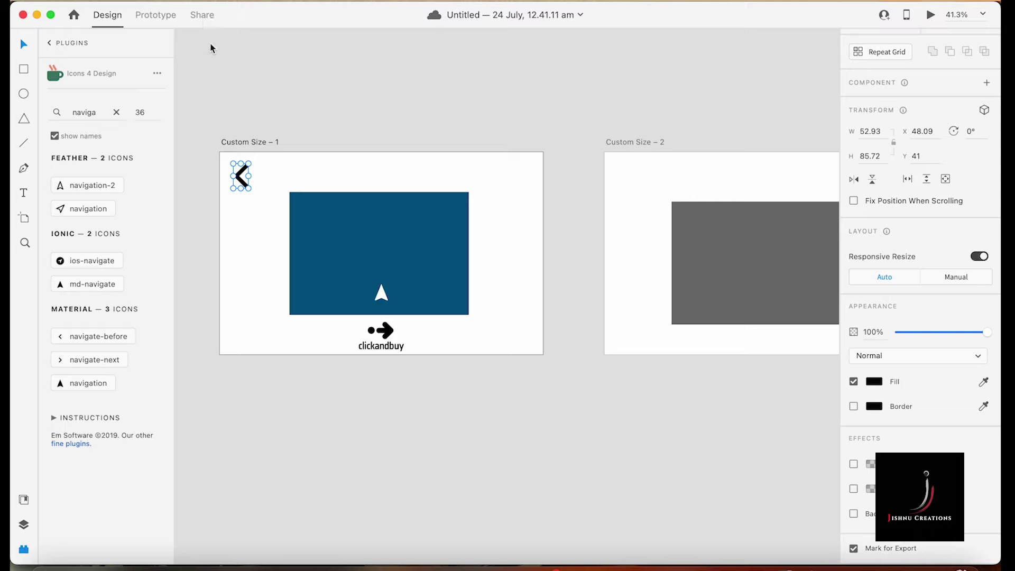
left_click(304, 213)
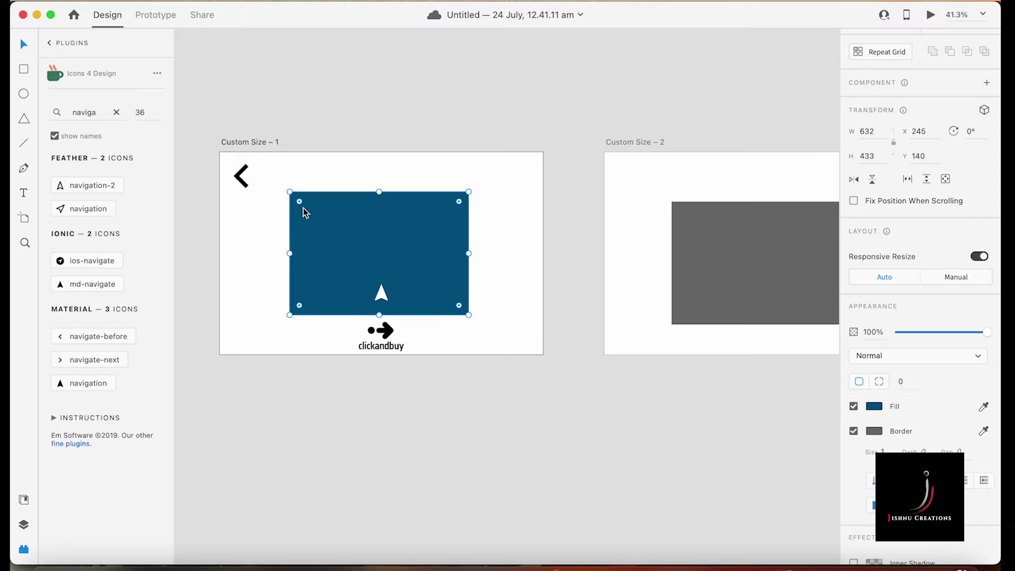
Step: Update the share link and copy its URL
left_click(201, 22)
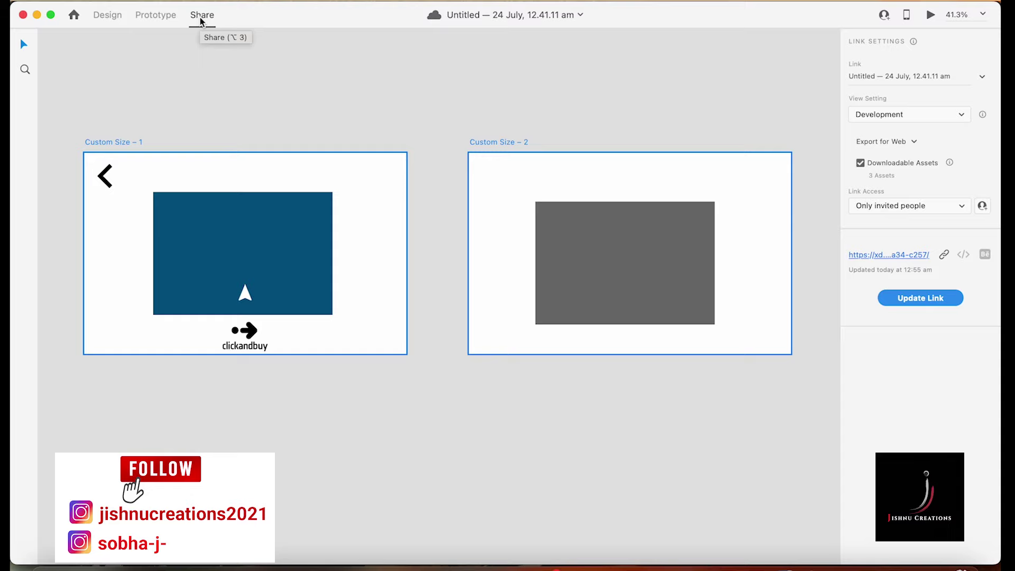
left_click(929, 299)
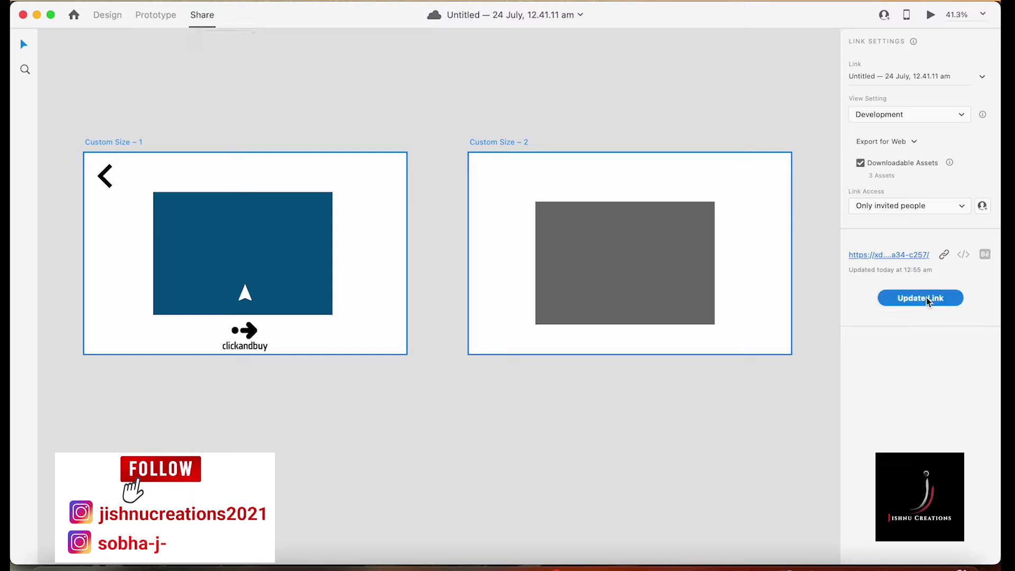
left_click(927, 299)
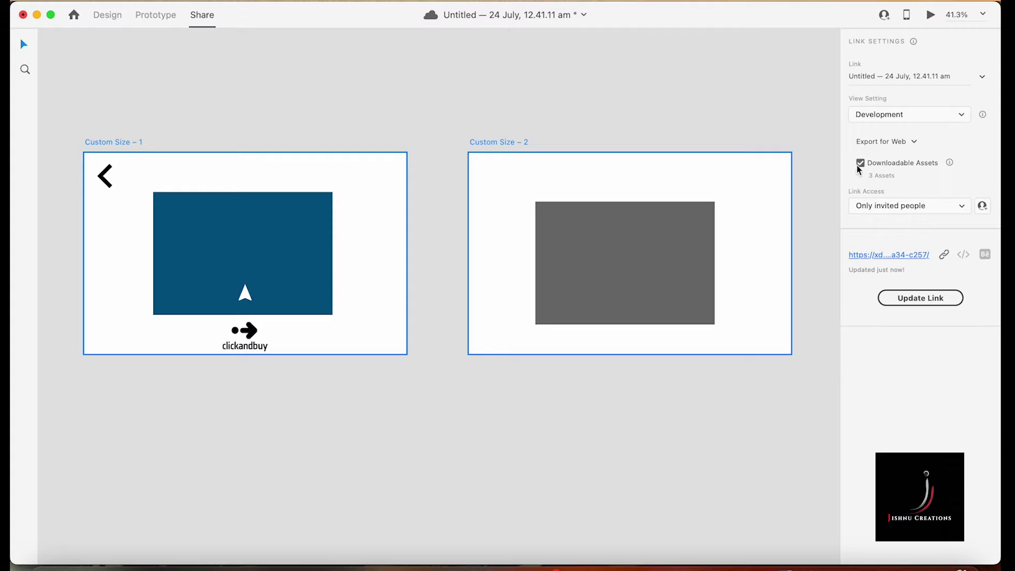
left_click(944, 255)
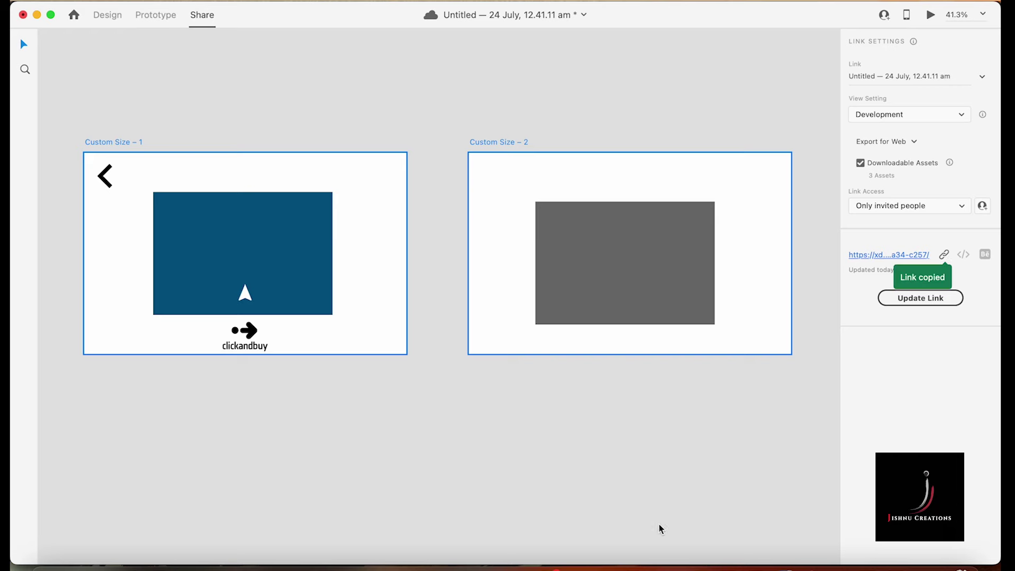
Step: Switch to the Chrome browser and open the copied prototype link in a new tab
left_click(650, 544)
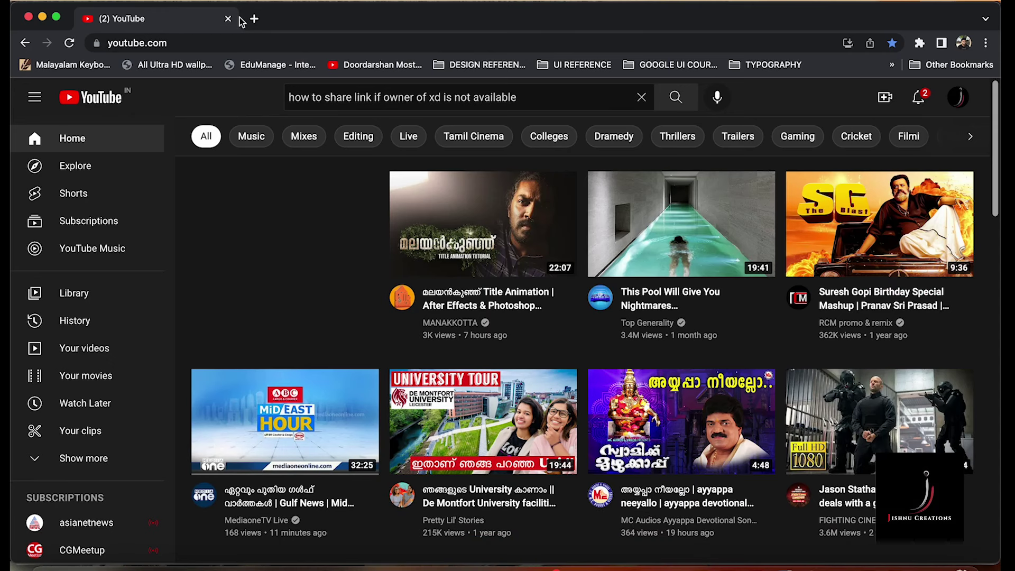
left_click(256, 20)
key("super+v")
key("Return")
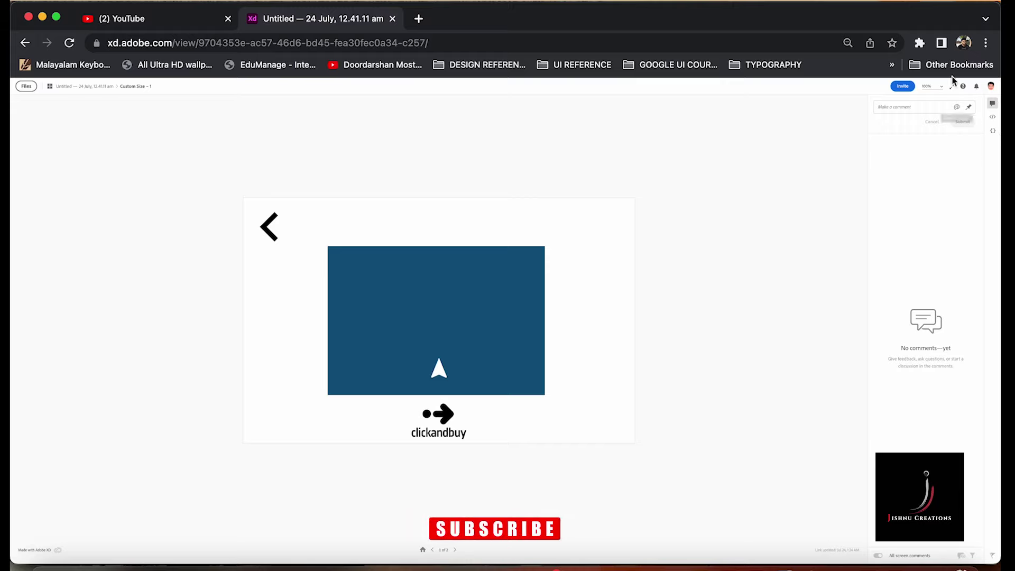
Step: Show the developer specs of the shared prototype and examine the assets, colors and interactions
left_click(992, 120)
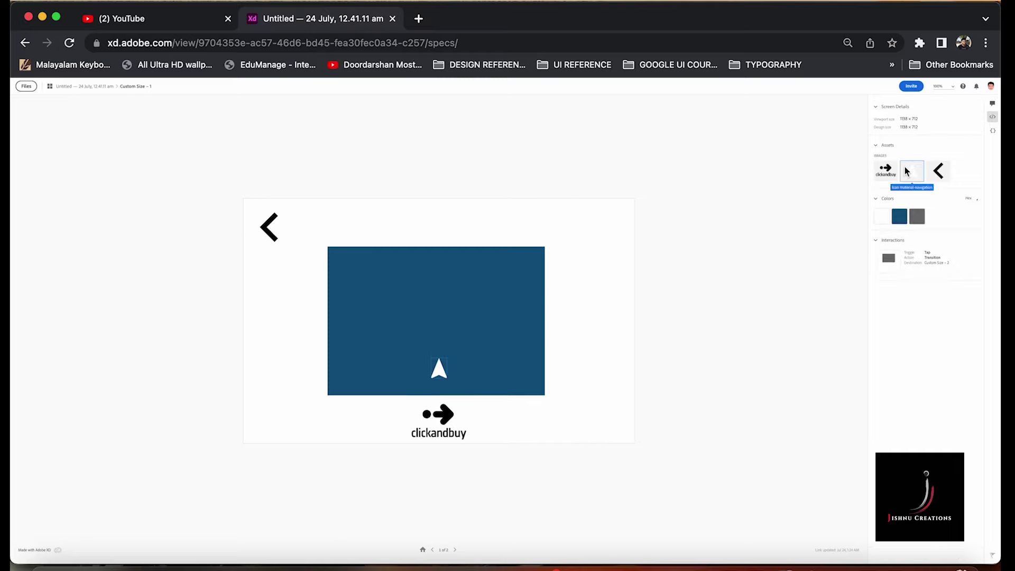
scroll(905, 171, "up", 5)
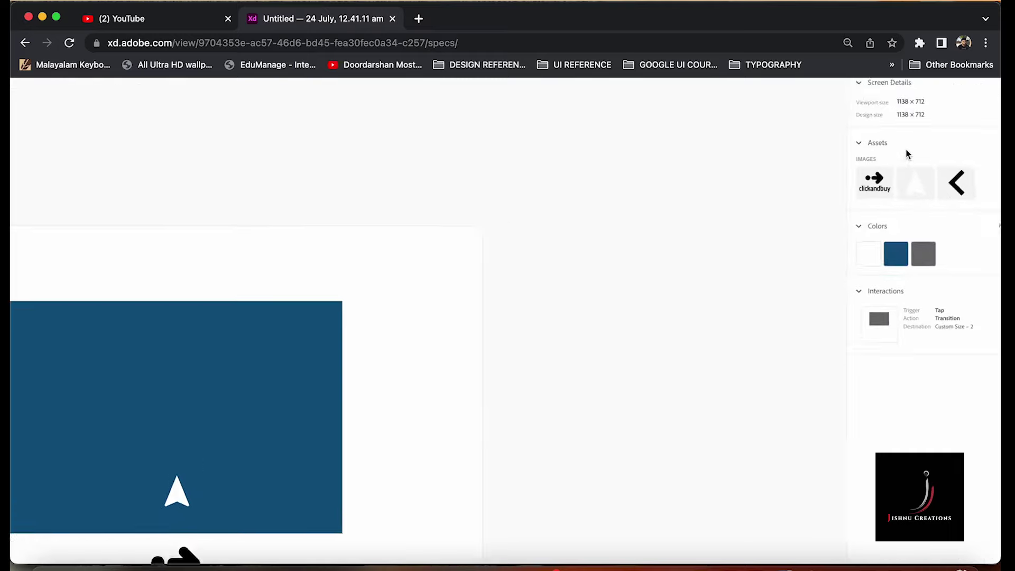
scroll(906, 154, "down", 5)
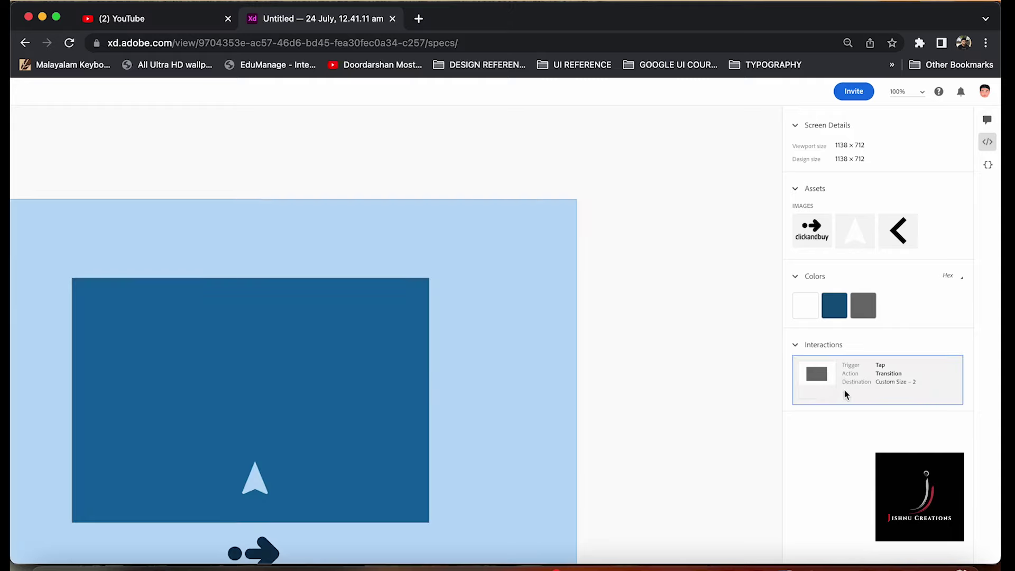
Step: Follow the tap interaction to the Custom Size – 2 screen and view its specs
left_click(829, 377)
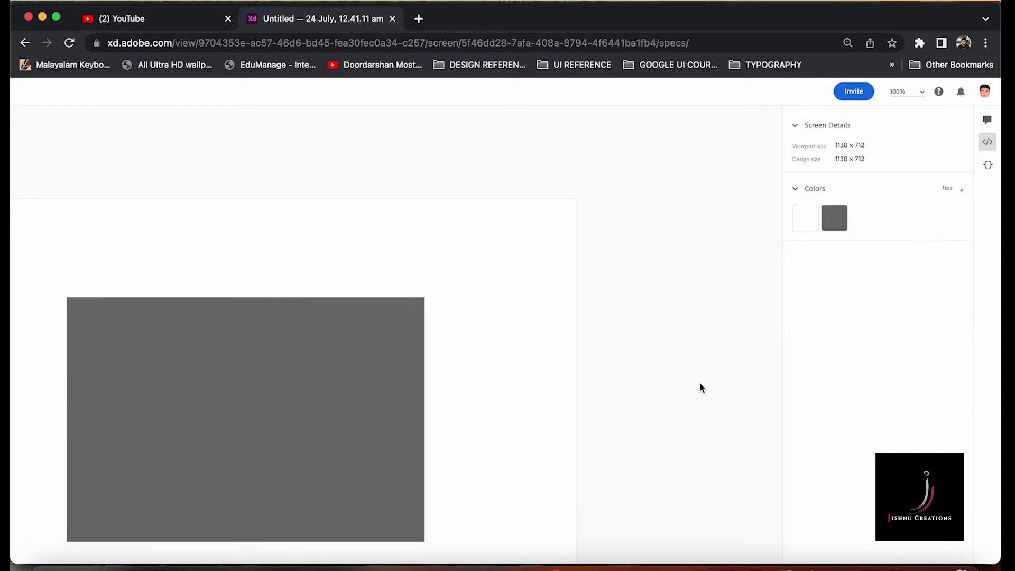
scroll(651, 361, "down", 5)
scroll(652, 372, "down", 2)
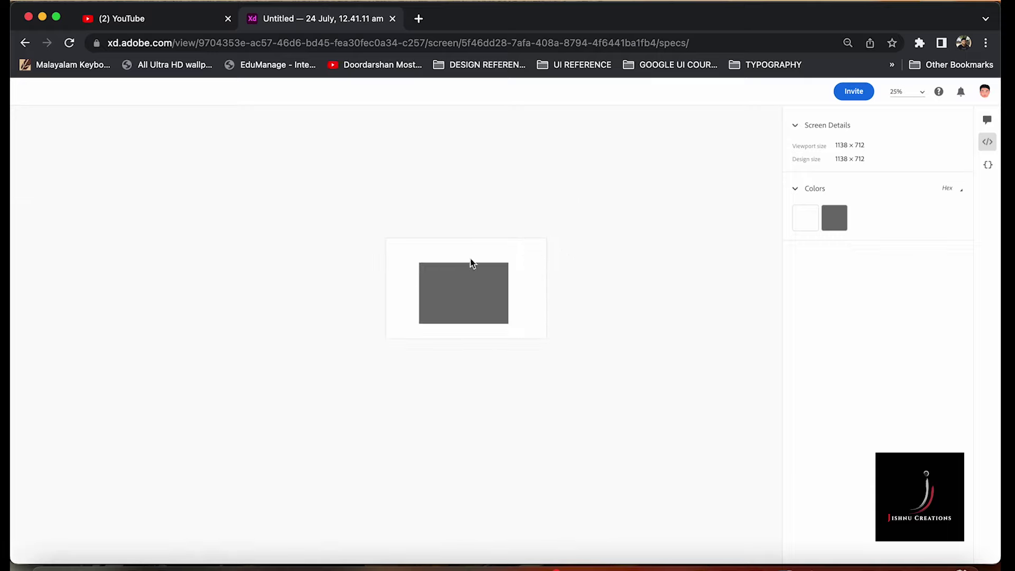
scroll(432, 304, "up", 3)
scroll(432, 305, "down", 3)
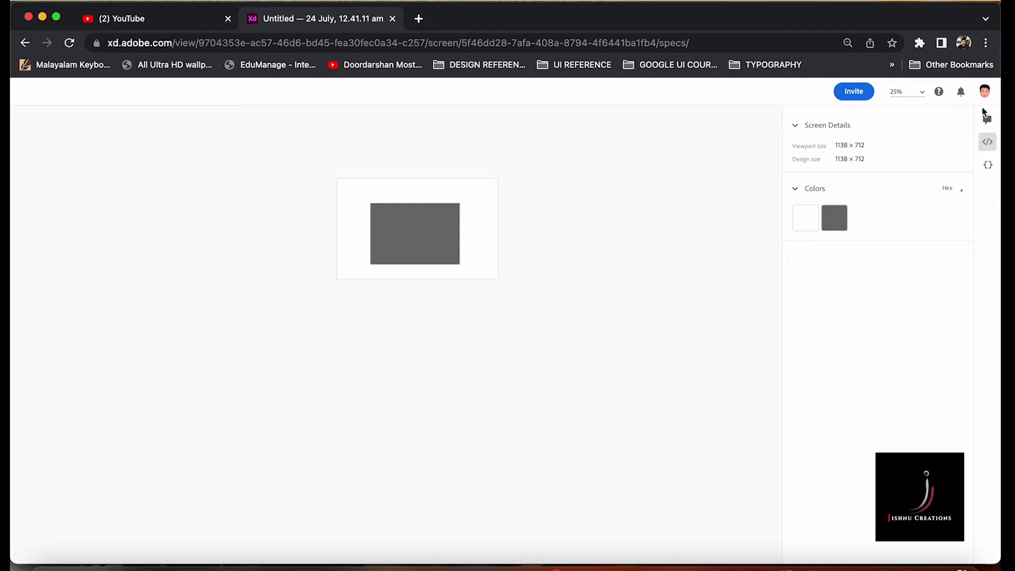
Step: Hide the specs and view the Custom Size – 2 screen on its own
left_click(985, 142)
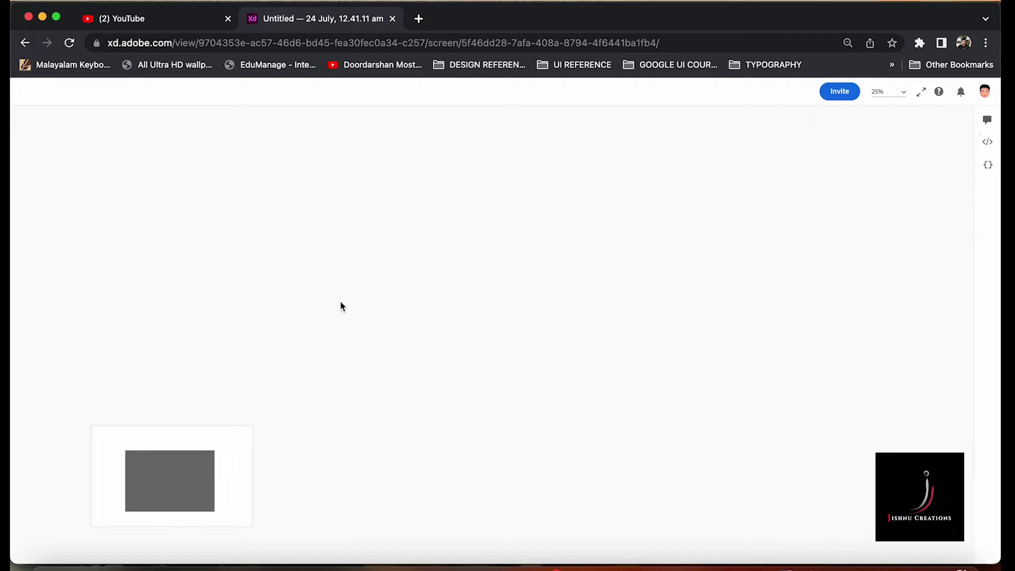
scroll(240, 396, "up", 3)
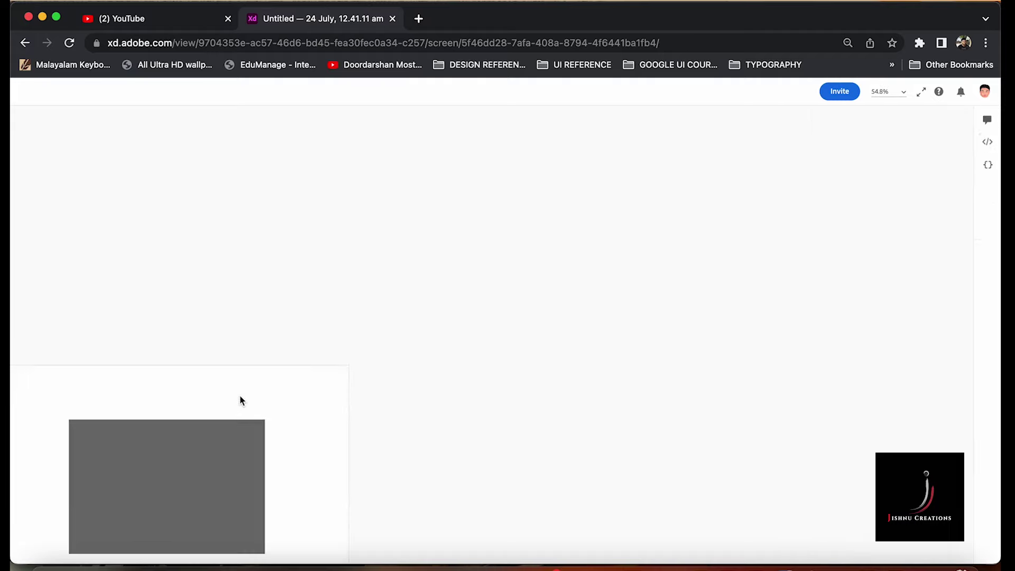
scroll(240, 400, "down", 3)
scroll(240, 400, "left", 3)
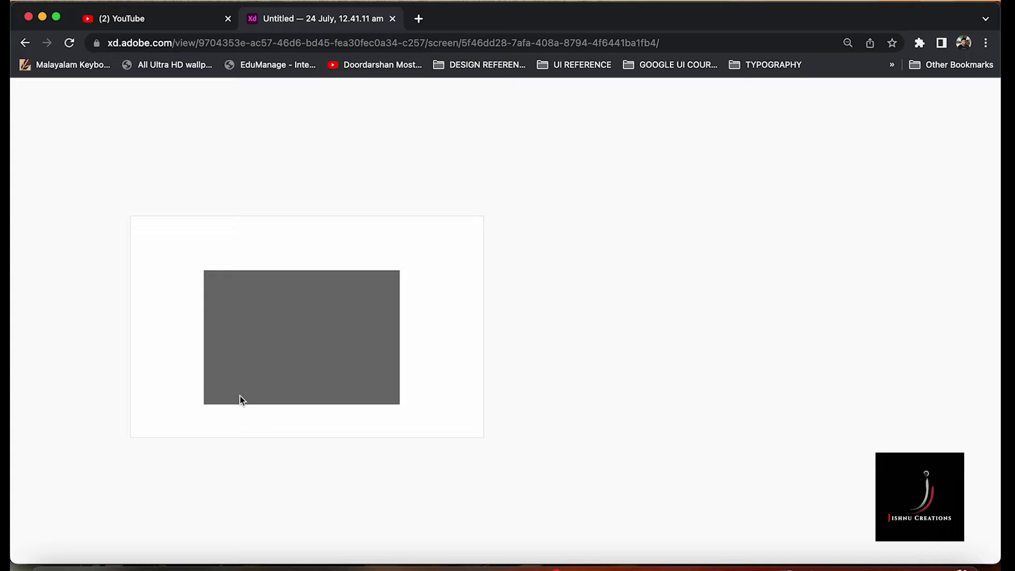
scroll(240, 400, "down", 3)
scroll(240, 400, "up", 5)
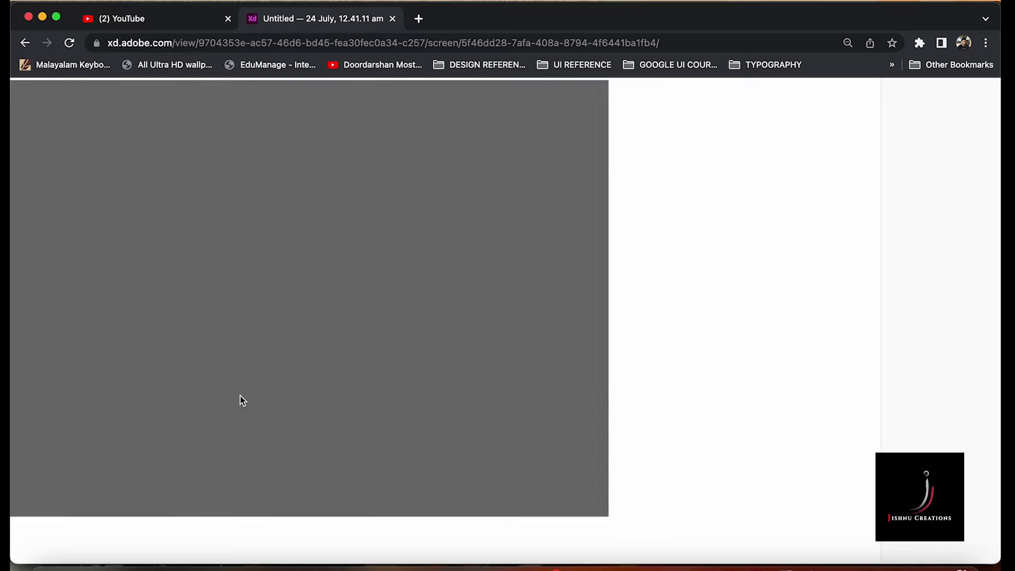
scroll(241, 400, "down", 5)
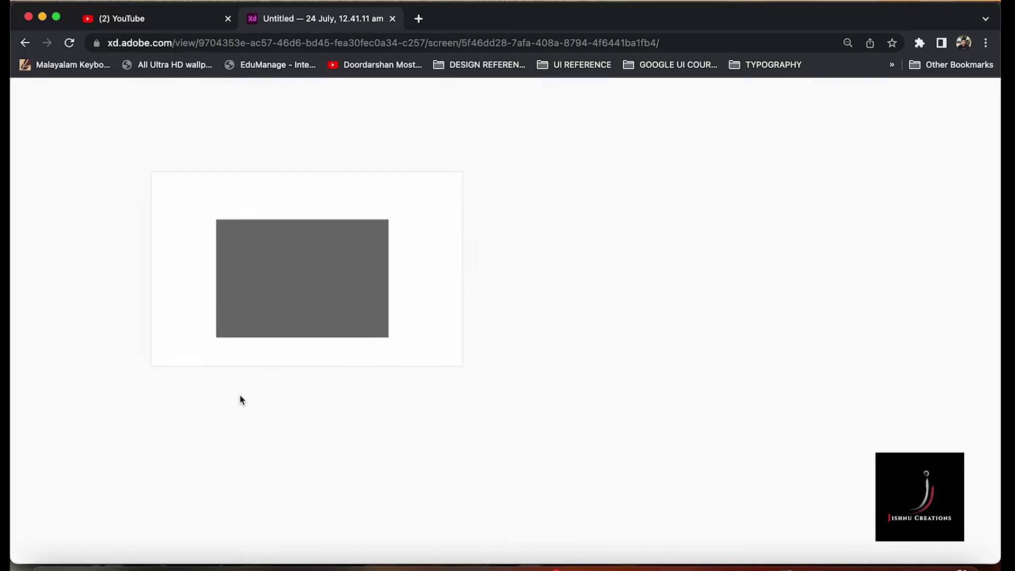
Step: Reload the page and reopen the prototype at its first screen from the copied link
left_click(69, 43)
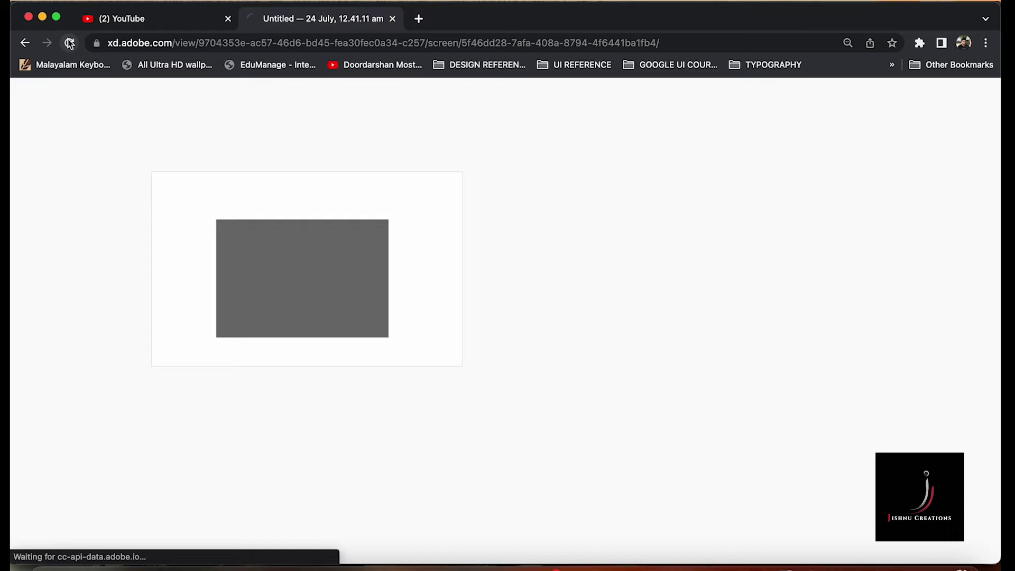
left_click(210, 43)
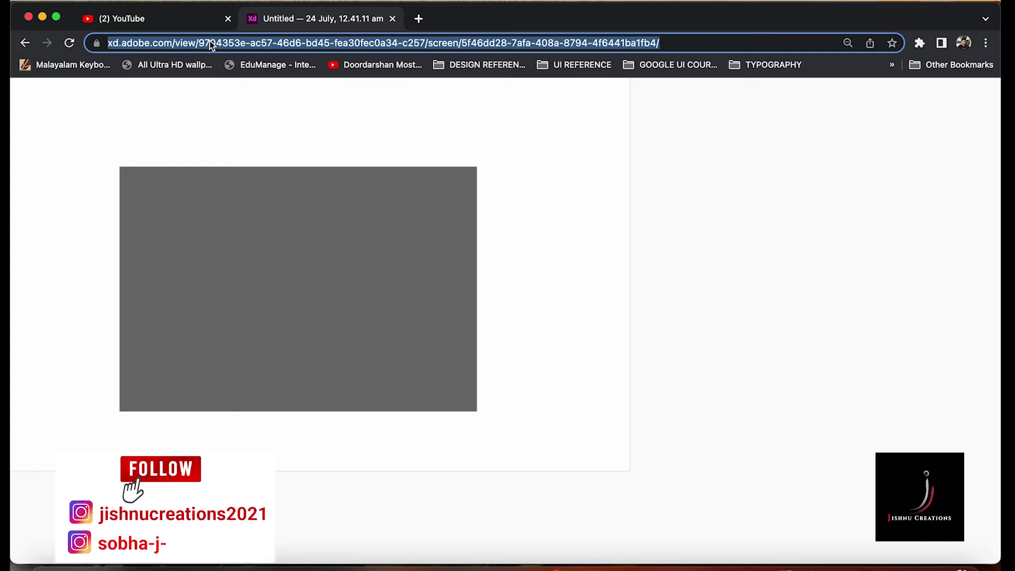
left_click(211, 43)
triple_click(210, 44)
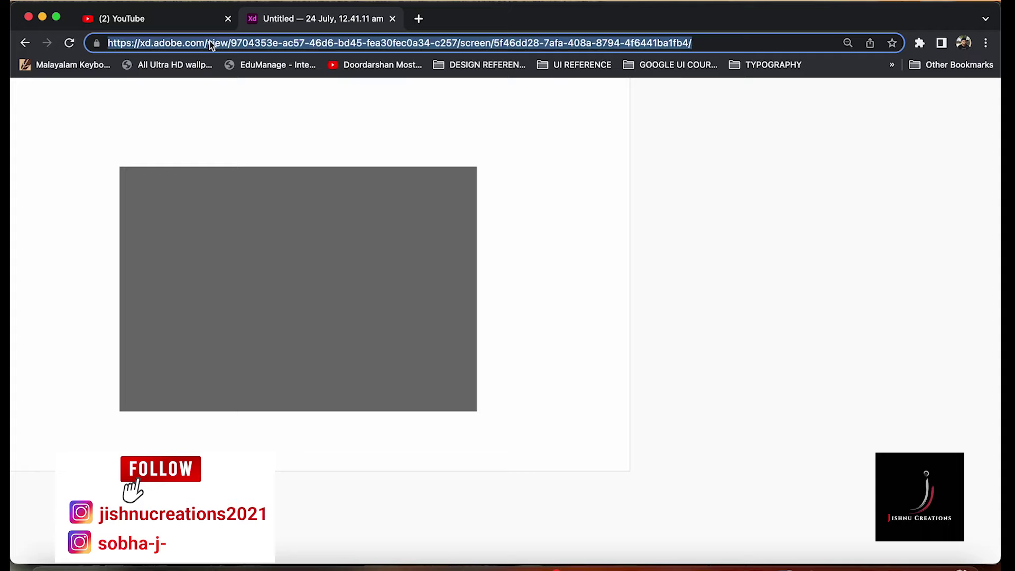
key("ctrl+v")
key("Return")
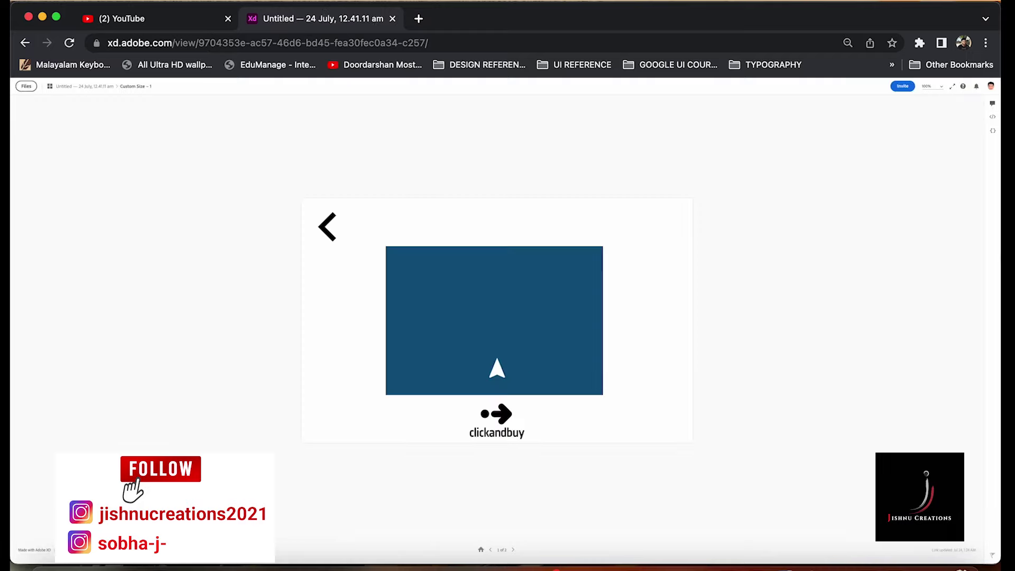
Step: Show the specs of the Custom Size – 1 screen again and review its size, assets, colors and interactions
left_click(993, 117)
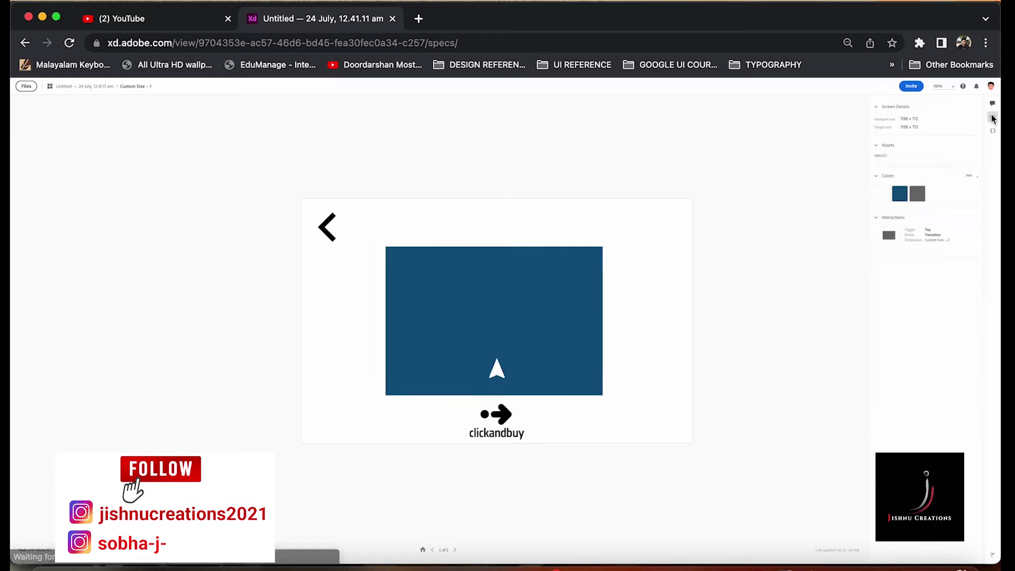
scroll(891, 182, "up", 3)
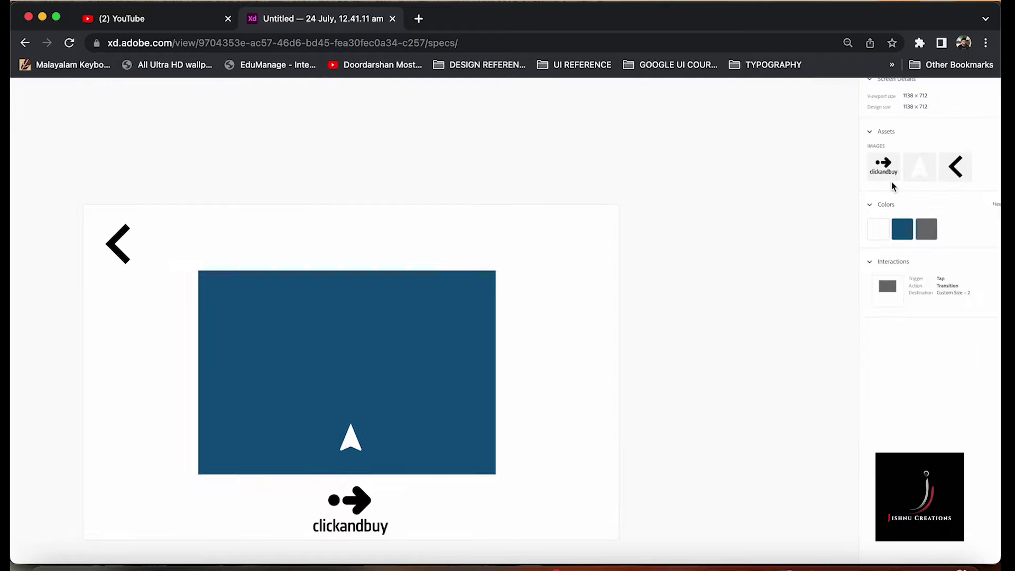
scroll(891, 181, "up", 3)
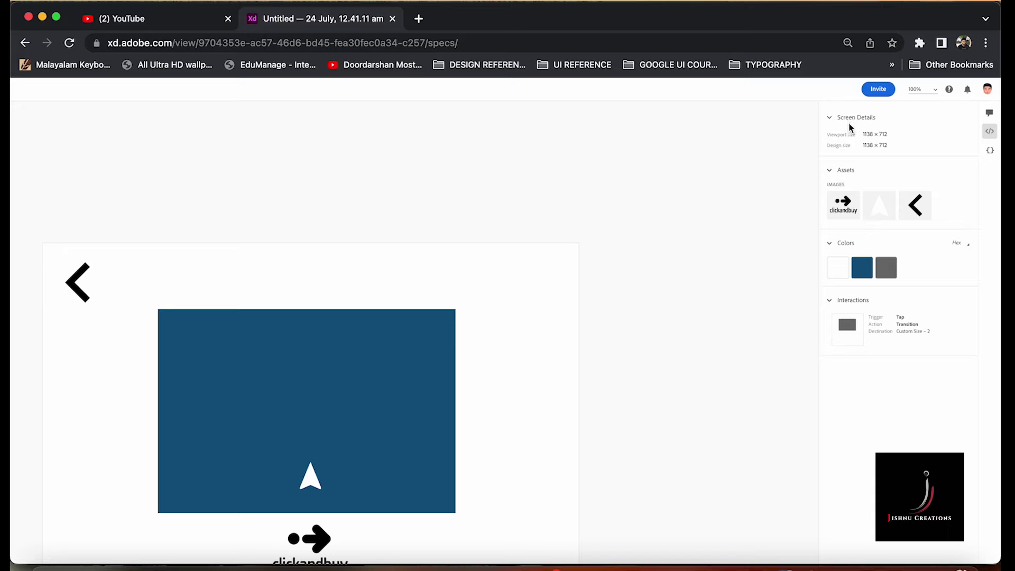
mouse_move(844, 325)
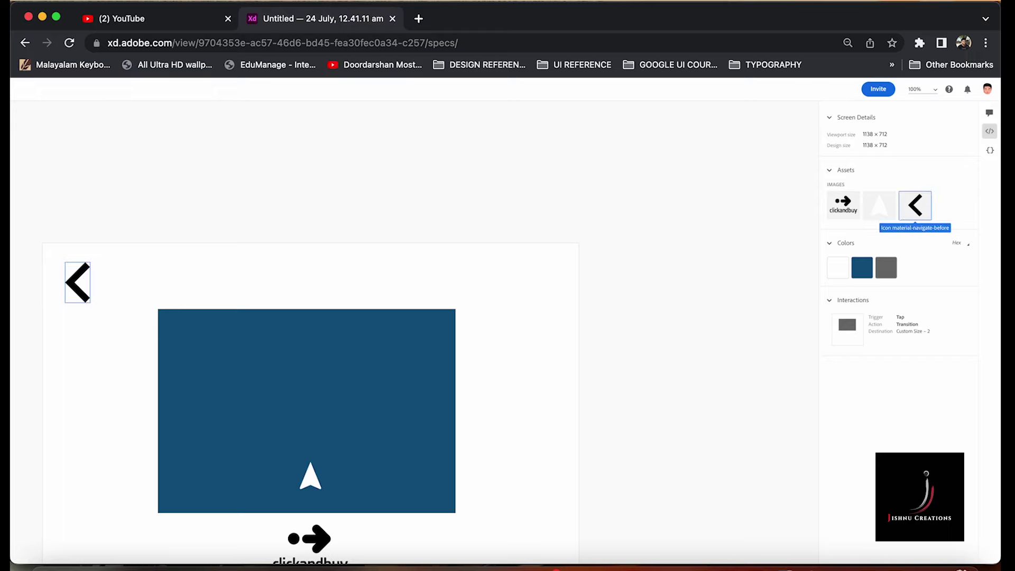
Step: Examine the downloadable back-arrow and clickandbuy images in the Custom Size – 1 specs and where they sit on the screen
left_click(908, 209)
right_click(908, 209)
left_click(908, 210)
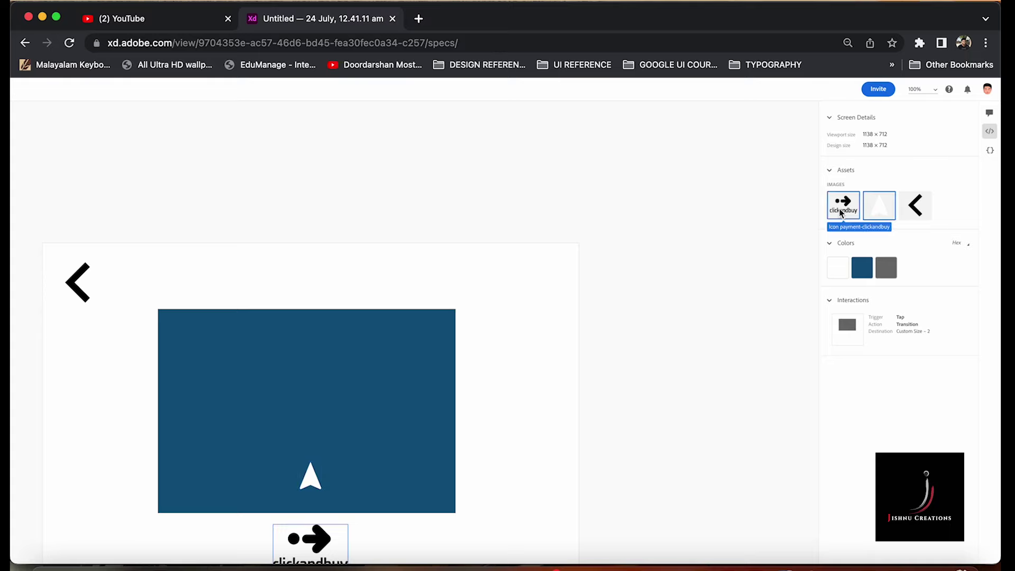
scroll(839, 211, "down", 2)
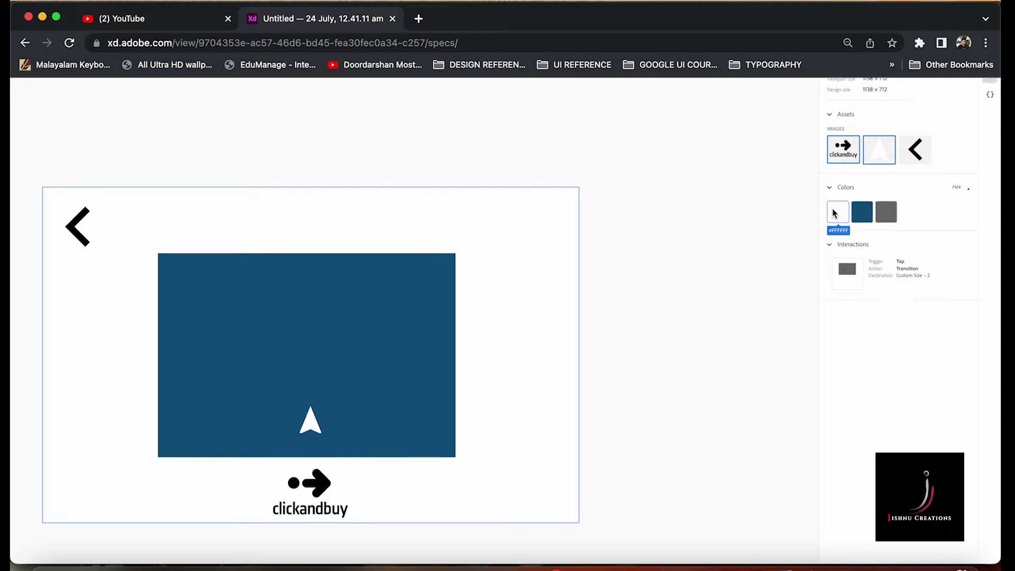
scroll(834, 214, "up", 1)
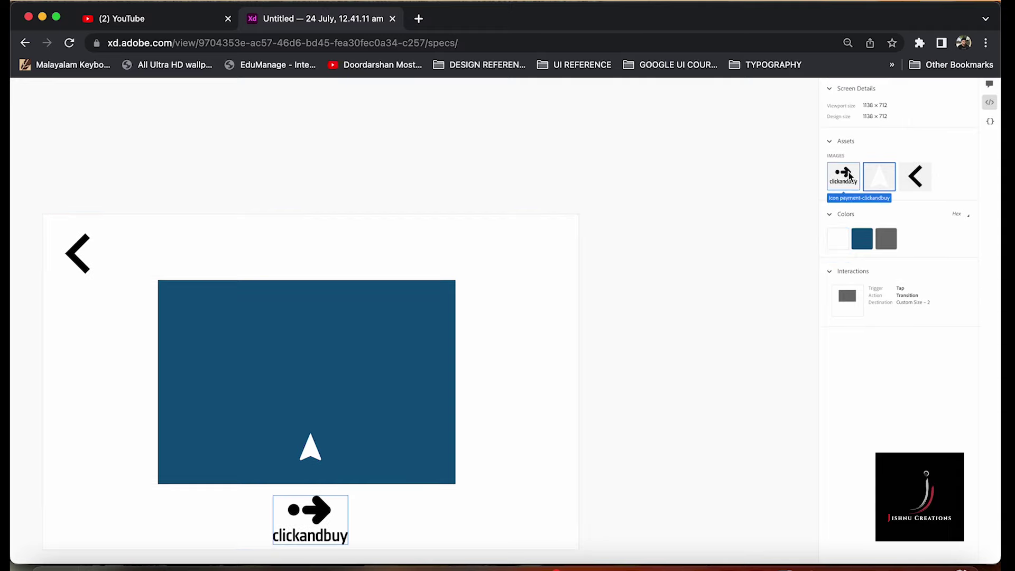
Step: Save the clickandbuy image from the specs assets to the Desktop and close the preview of the saved file
right_click(849, 176)
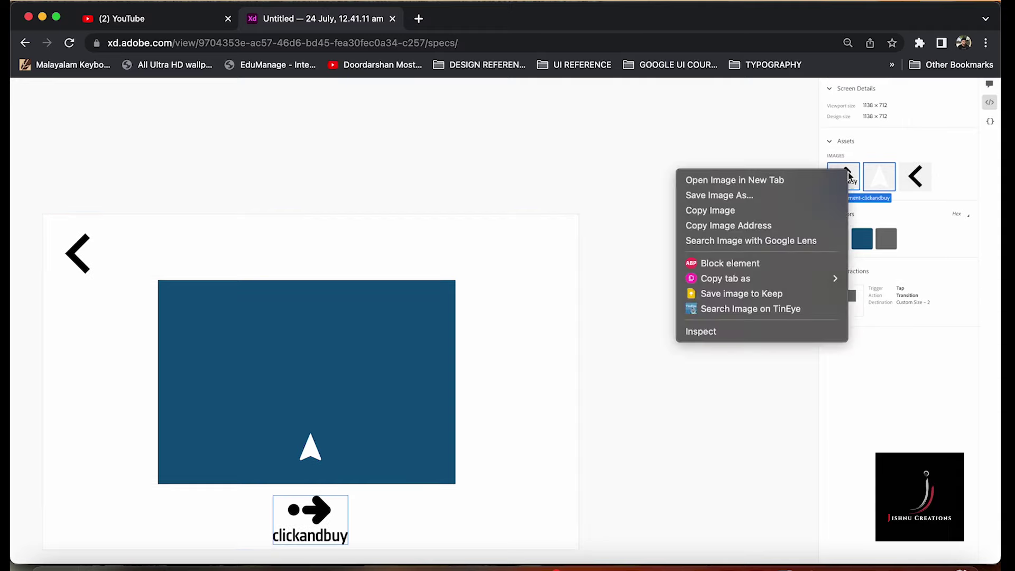
left_click(733, 196)
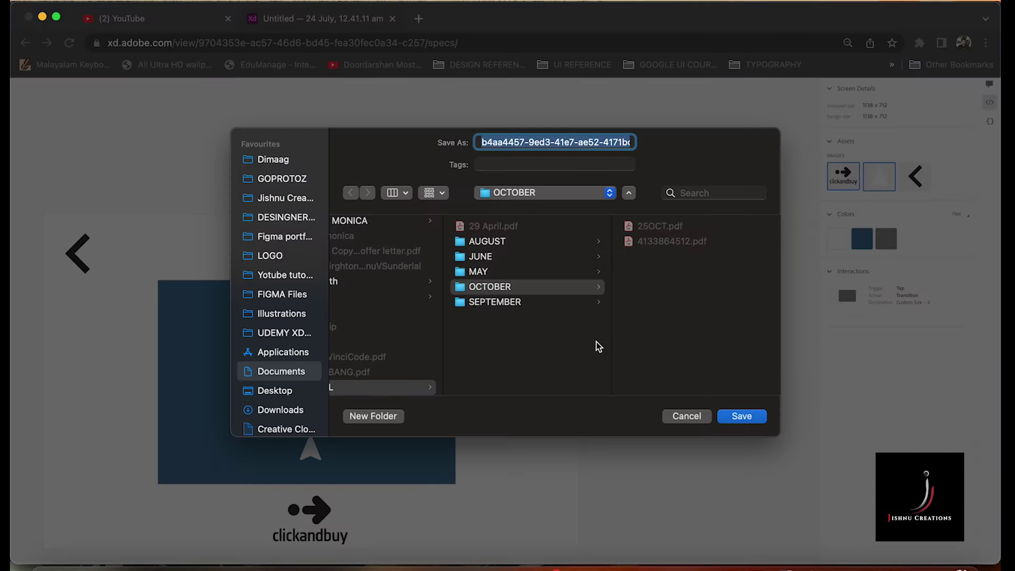
left_click(274, 393)
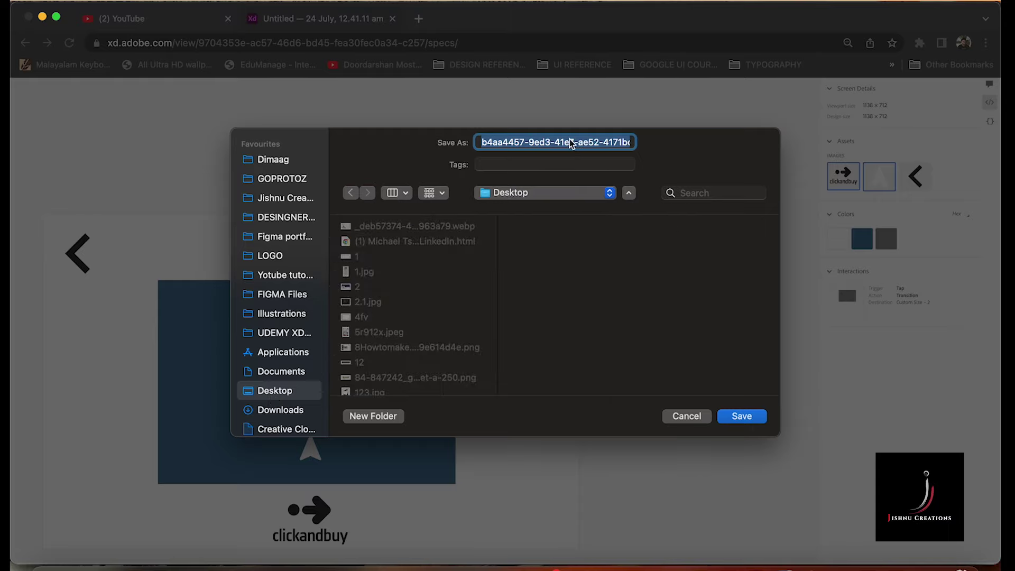
left_click(744, 417)
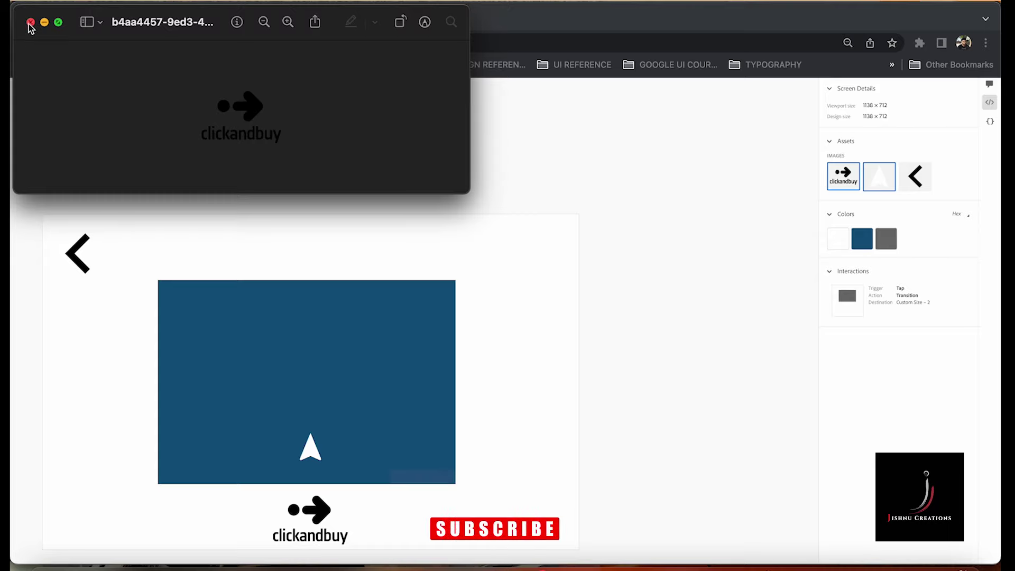
left_click(30, 22)
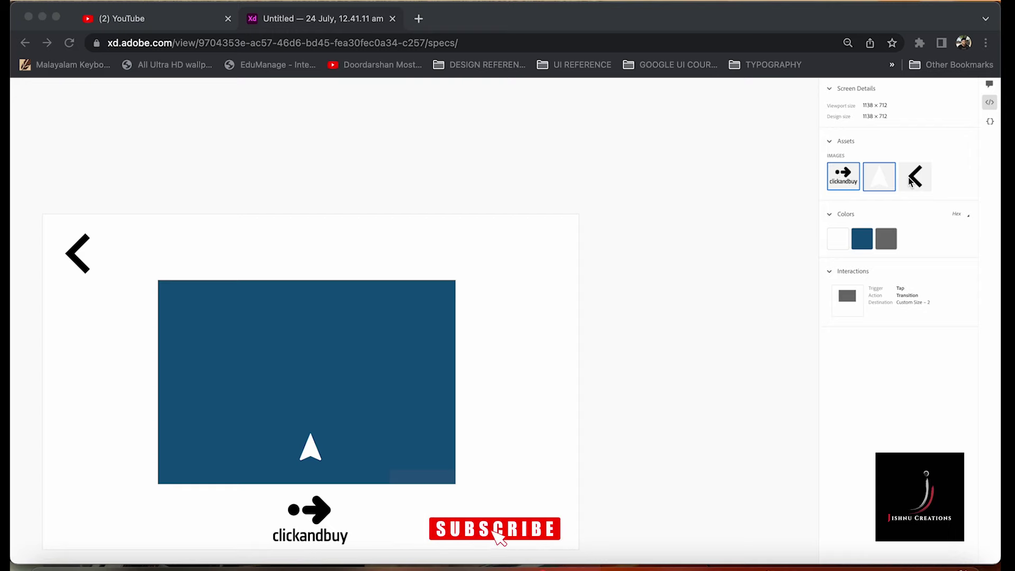
left_click(835, 180)
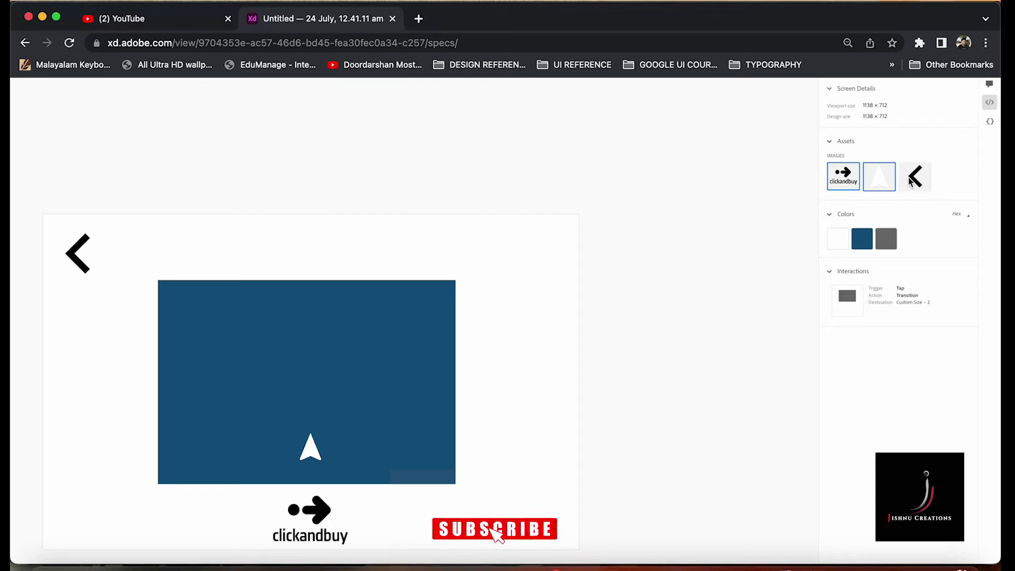
right_click(845, 179)
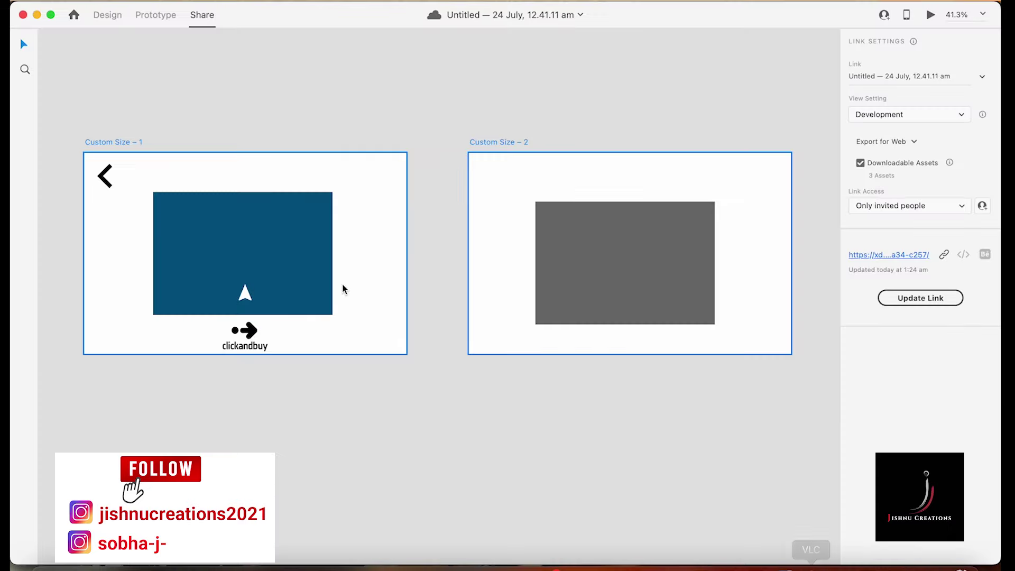
Step: Switch to Adobe XD's Design mode, select the back-arrow icon on Custom Size – 1 and review the export options for the selection
left_click(121, 20)
left_click(239, 180)
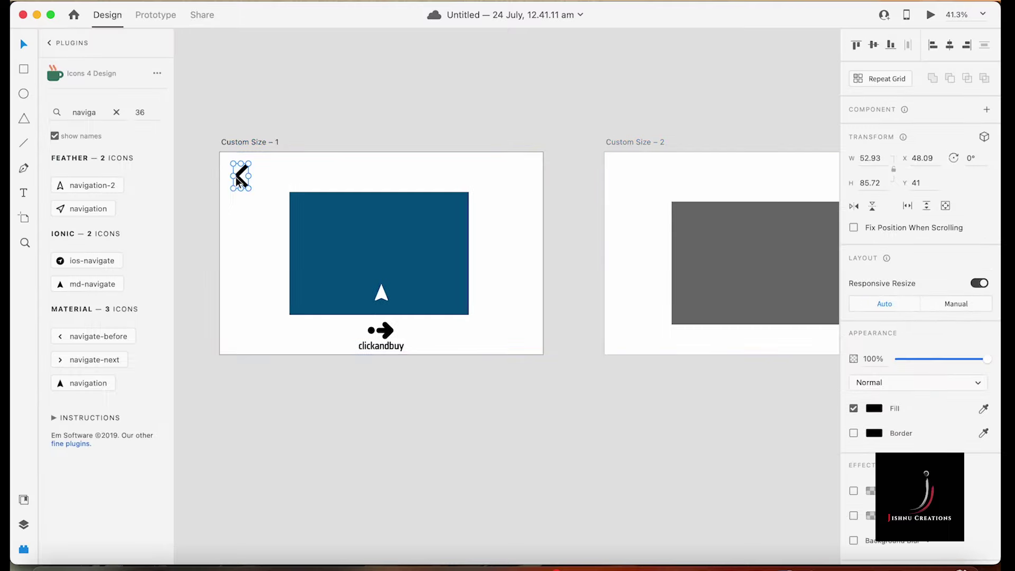
left_click(108, 1)
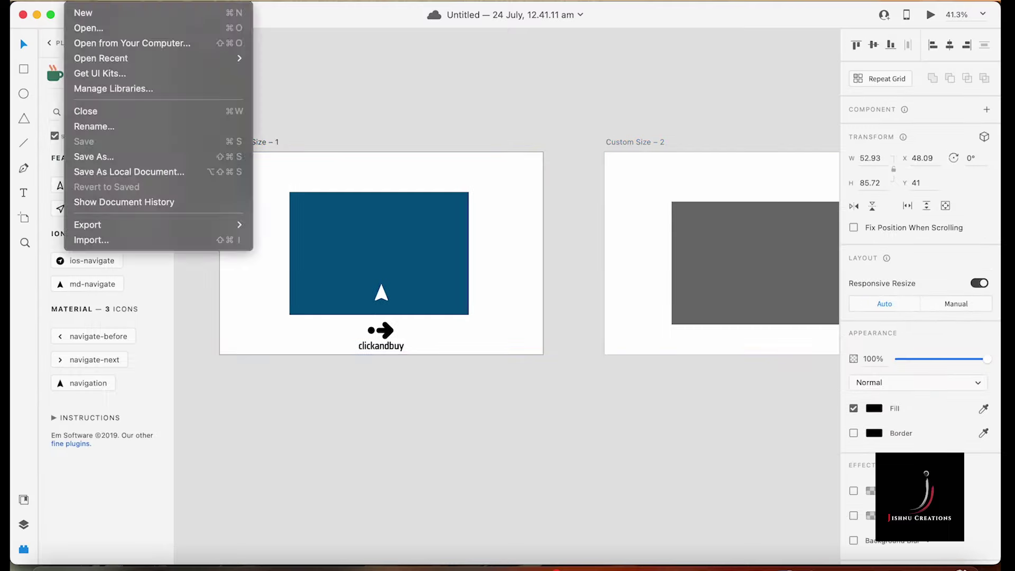
mouse_move(166, 225)
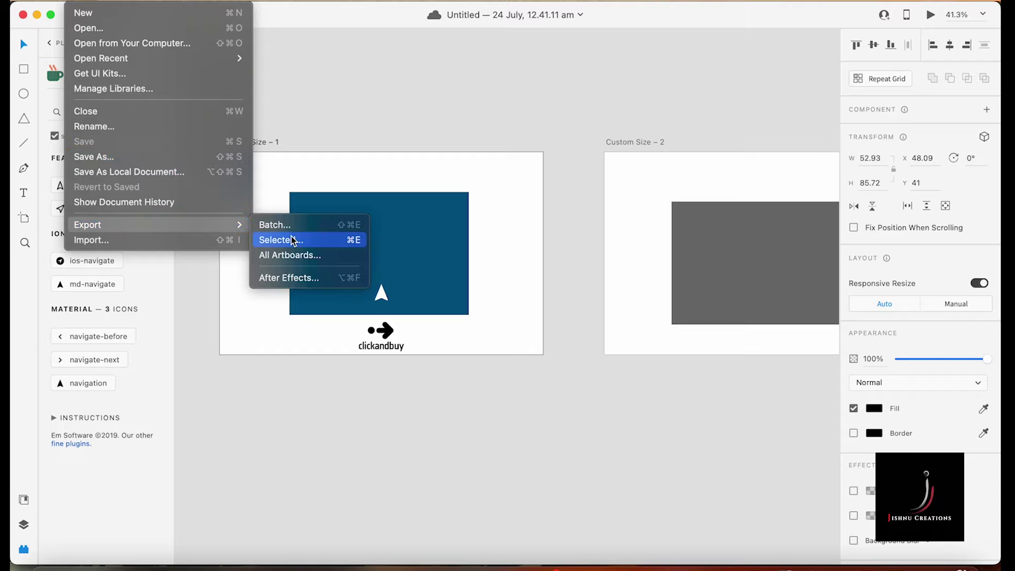
left_click(268, 241)
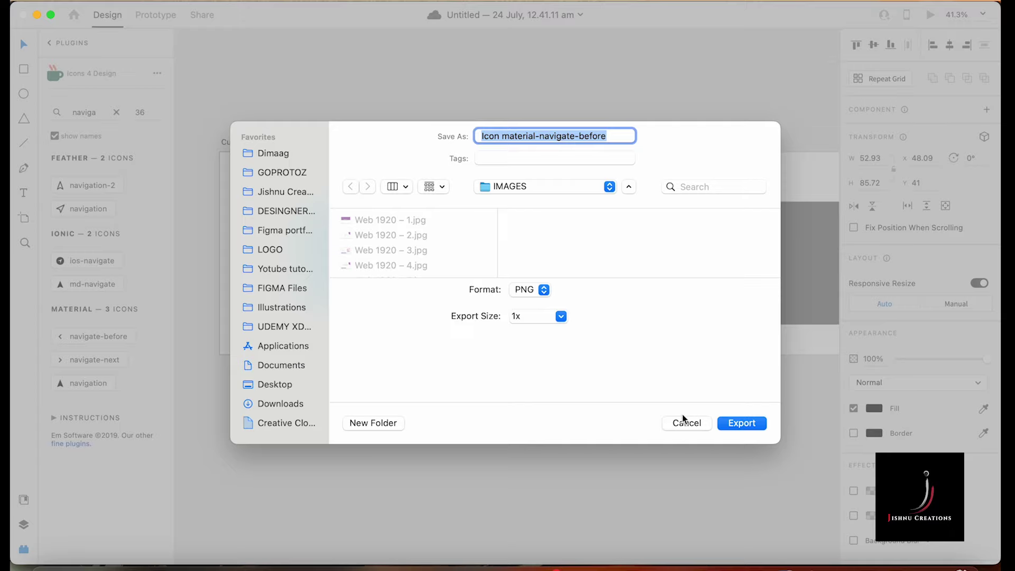
left_click(682, 421)
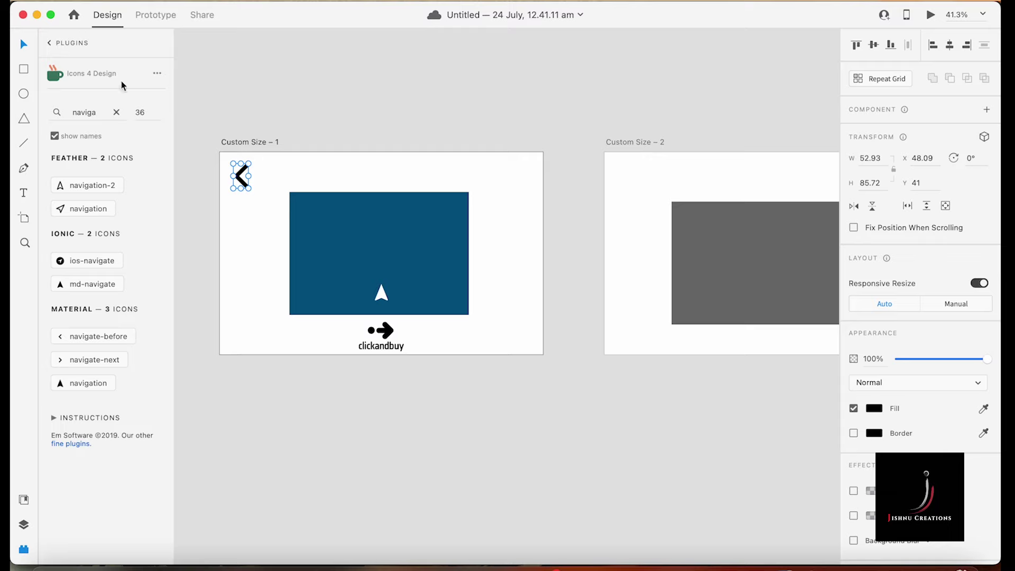
left_click(91, 2)
mouse_move(171, 228)
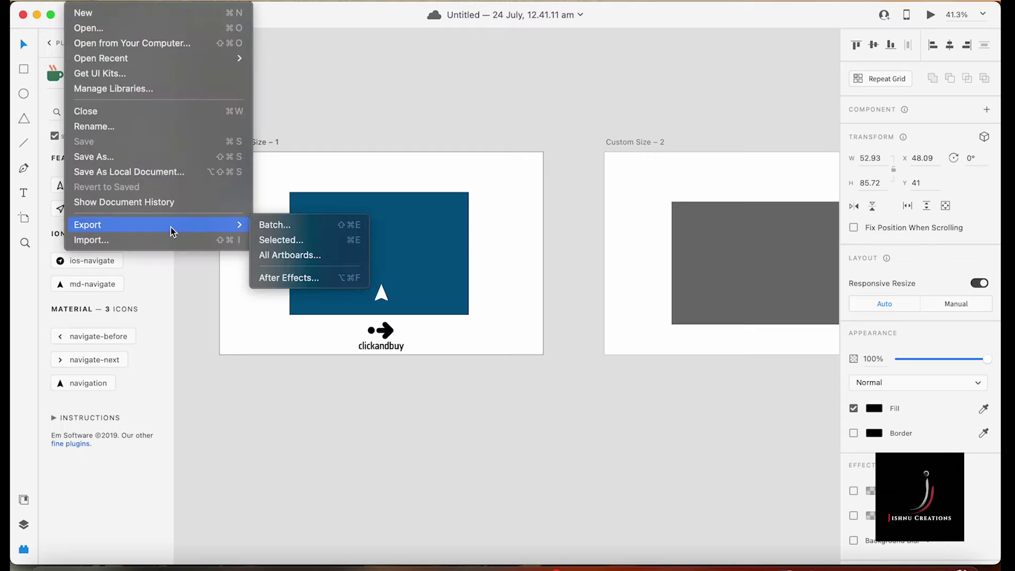
left_click(318, 374)
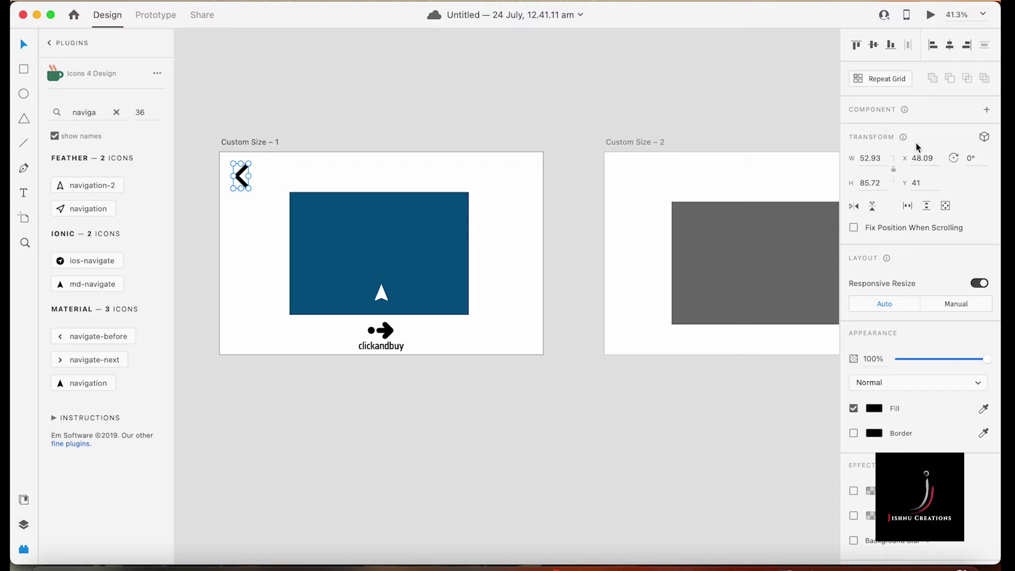
Step: Go back to Share mode and review the link's view setting
left_click(210, 15)
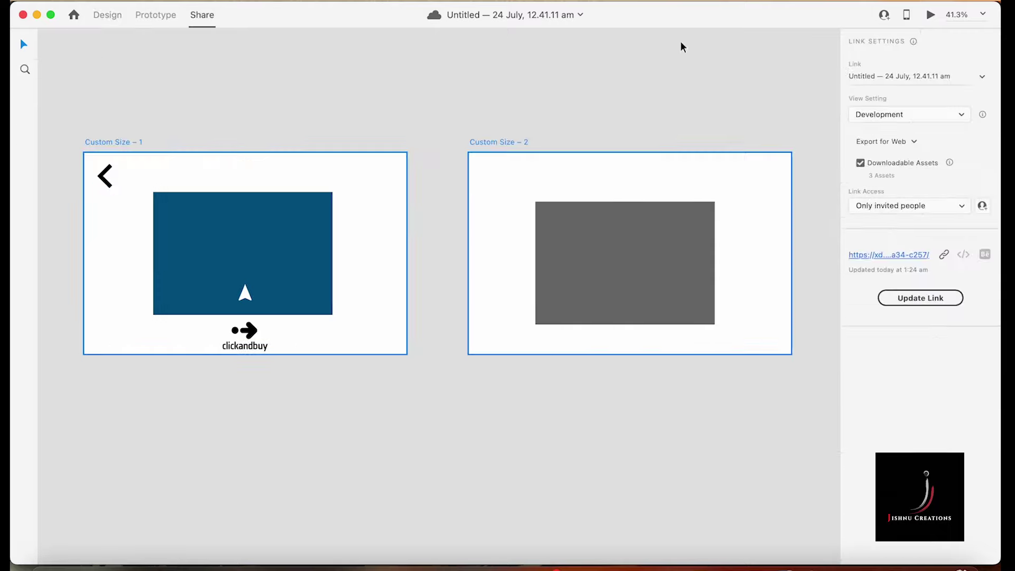
left_click(911, 122)
left_click(910, 122)
Step: Switch to the browser and view the full Custom Size – 1 screen alongside its assets, colors and interactions
left_click(646, 546)
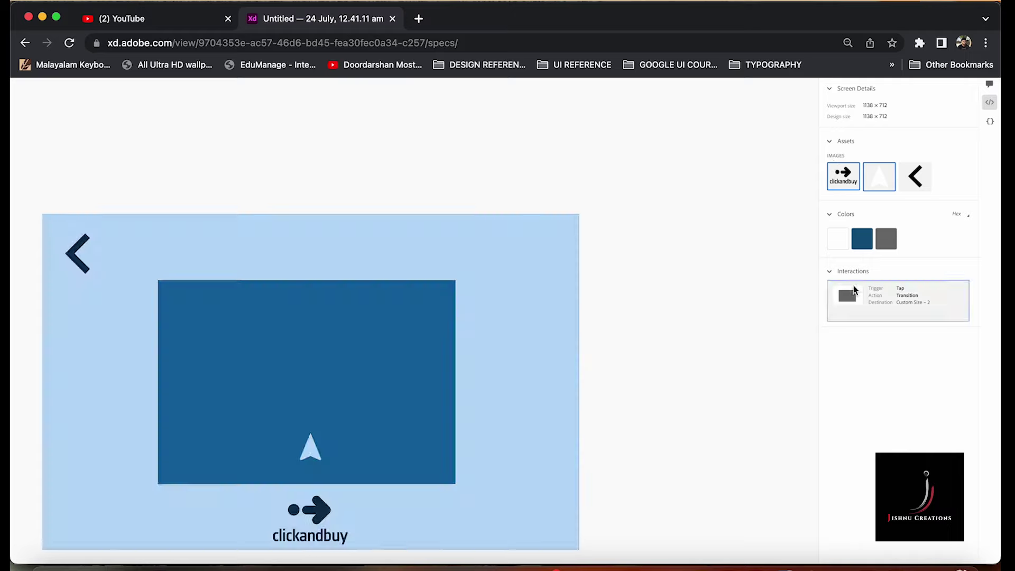
scroll(518, 405, "down", 1)
scroll(518, 406, "down", 2)
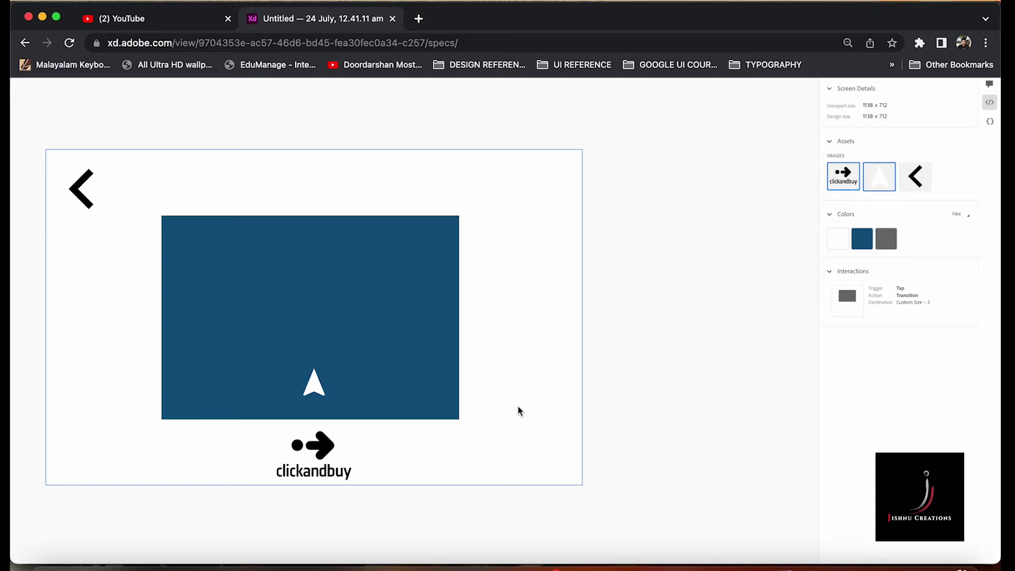
scroll(518, 410, "left", 2)
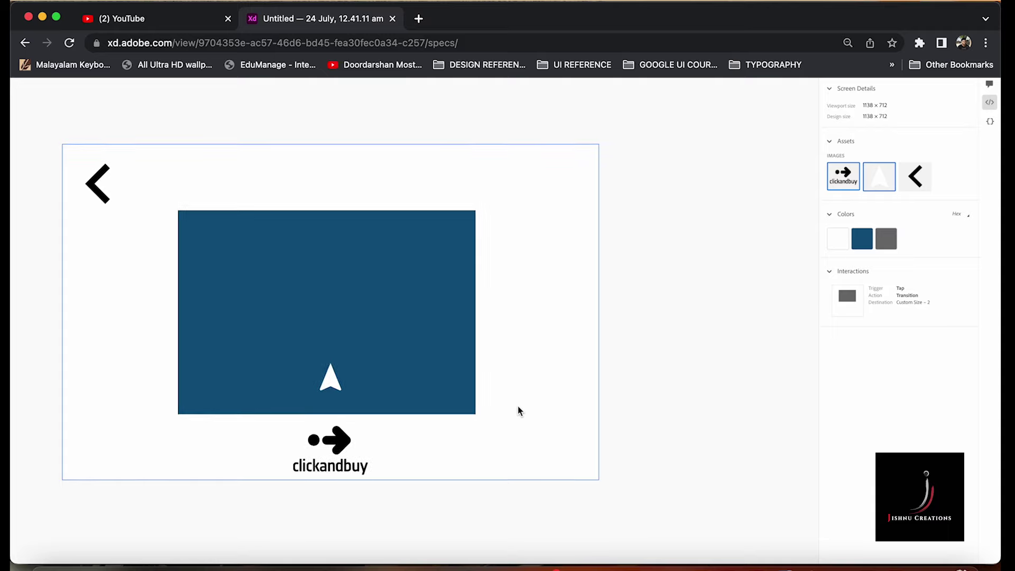